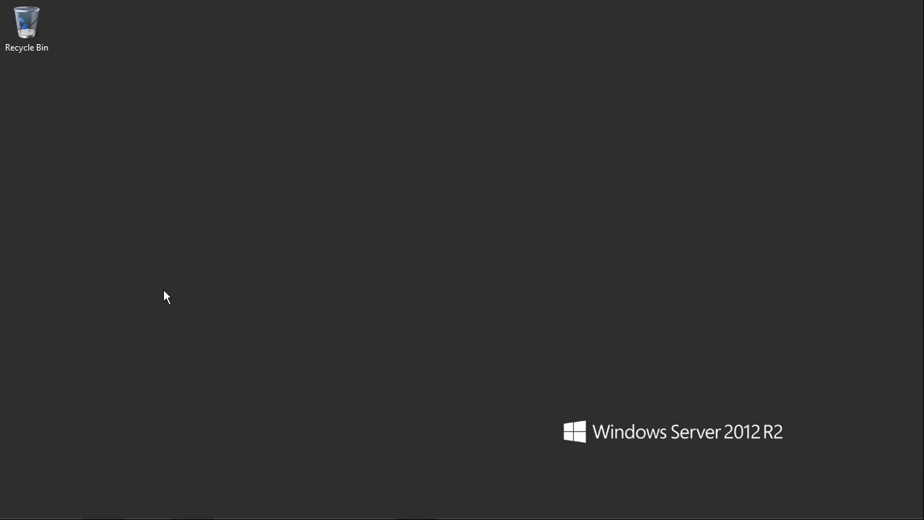
Step: Launch Performance Monitor from a 'perf' search, maximize it, and show its live processor-time graph
key(super)
text(performance Monitor)
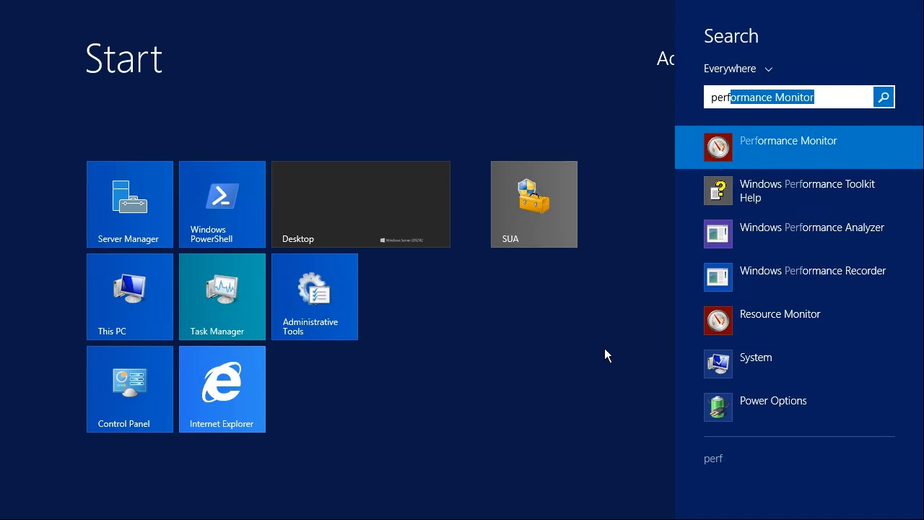
click(792, 151)
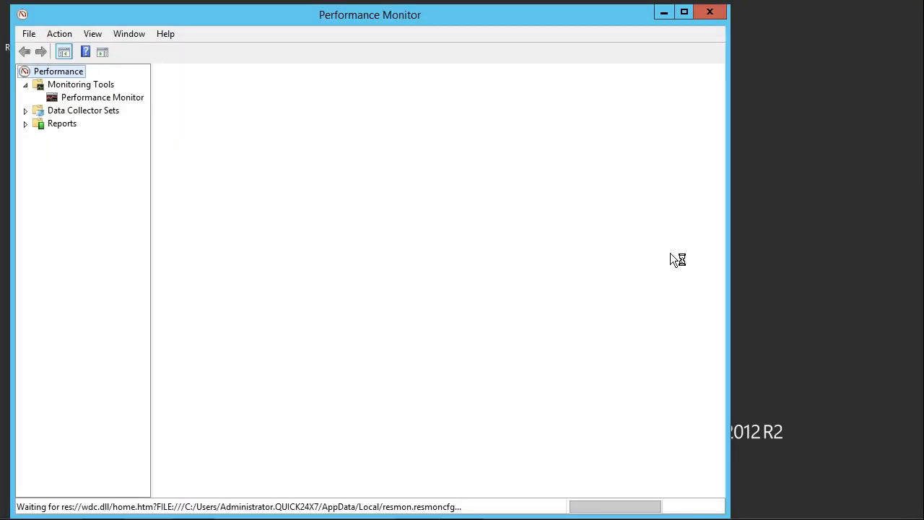
double_click(42, 17)
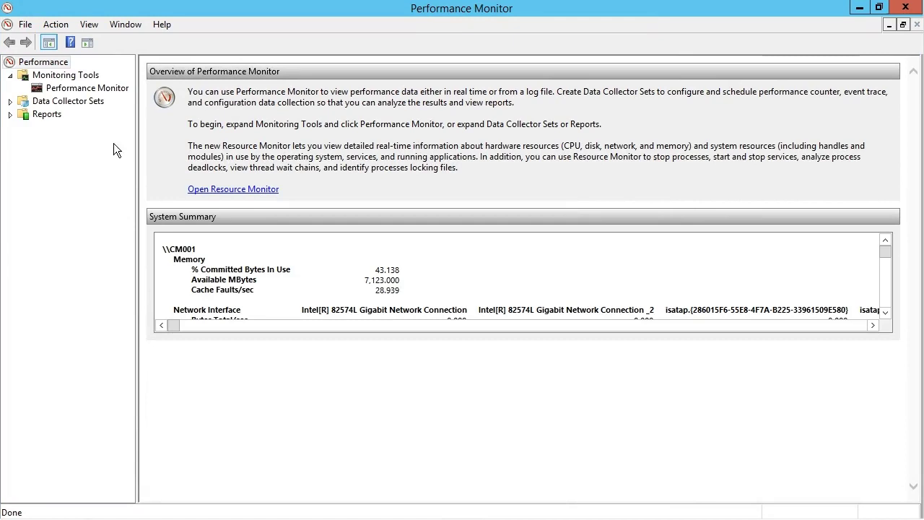
click(87, 88)
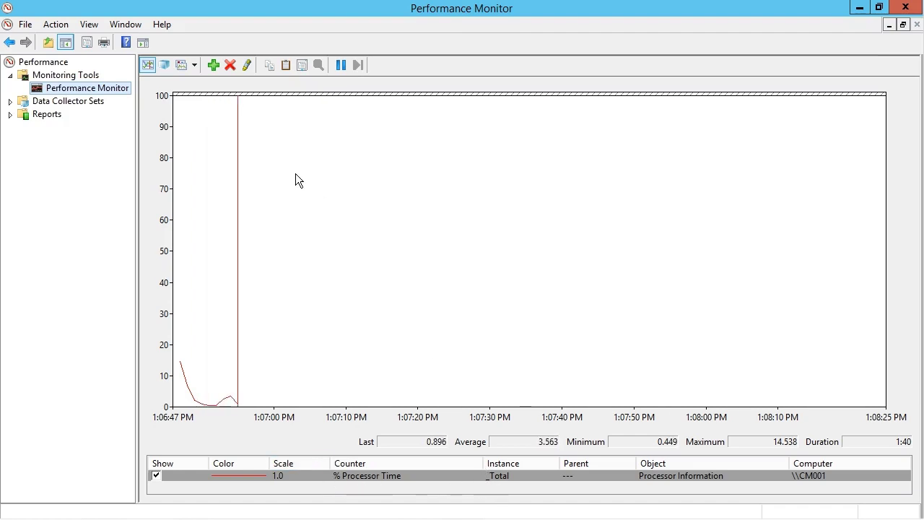
Step: Open the Add Counters dialog and scroll the available counters list to PhysicalDisk
click(212, 66)
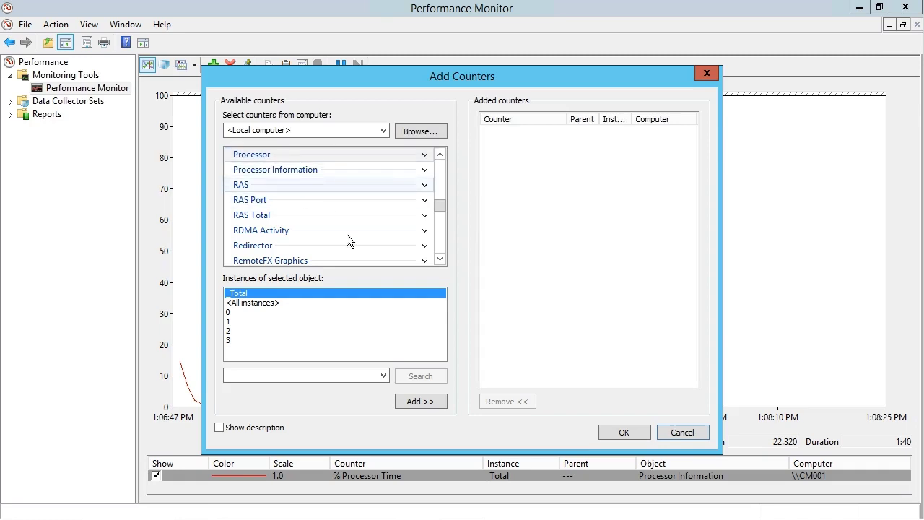
click(440, 184)
drag(440, 180, 439, 172)
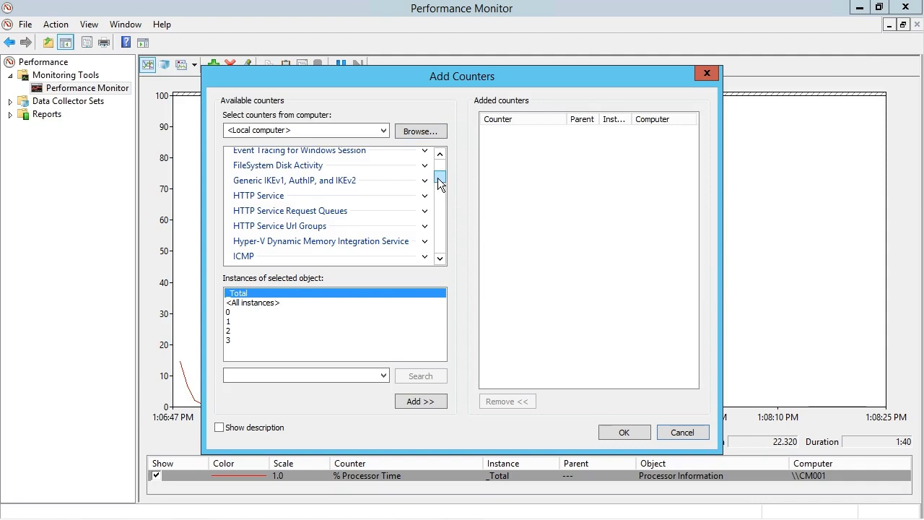
mouse_move(437, 176)
mouse_down()
mouse_move(439, 165)
mouse_move(441, 185)
mouse_up()
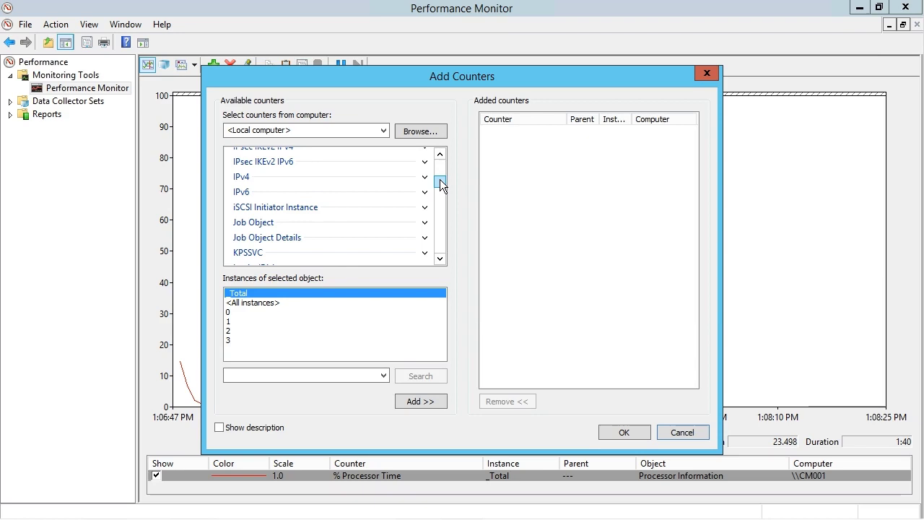
drag(439, 179, 440, 202)
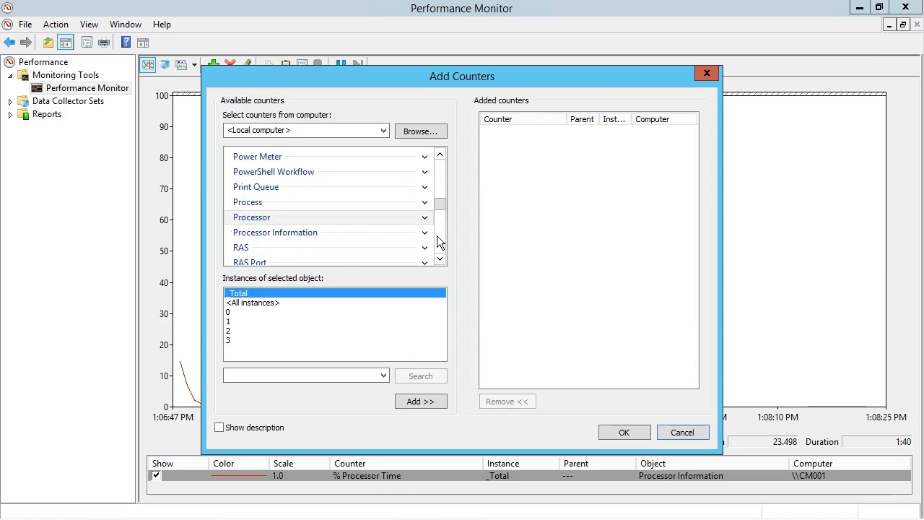
click(440, 155)
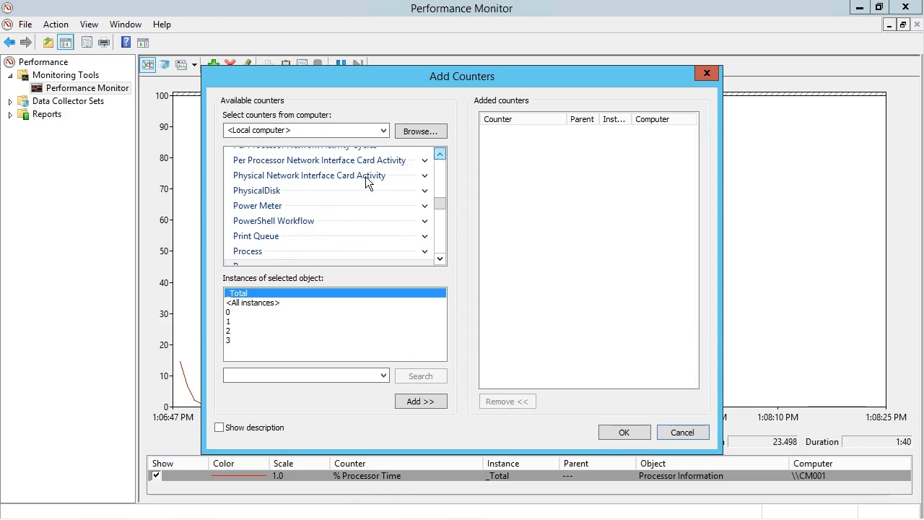
Step: Add PhysicalDisk Avg. Disk Queue Length for all instances (C:, E:, F:, _Total) to the graph
click(423, 192)
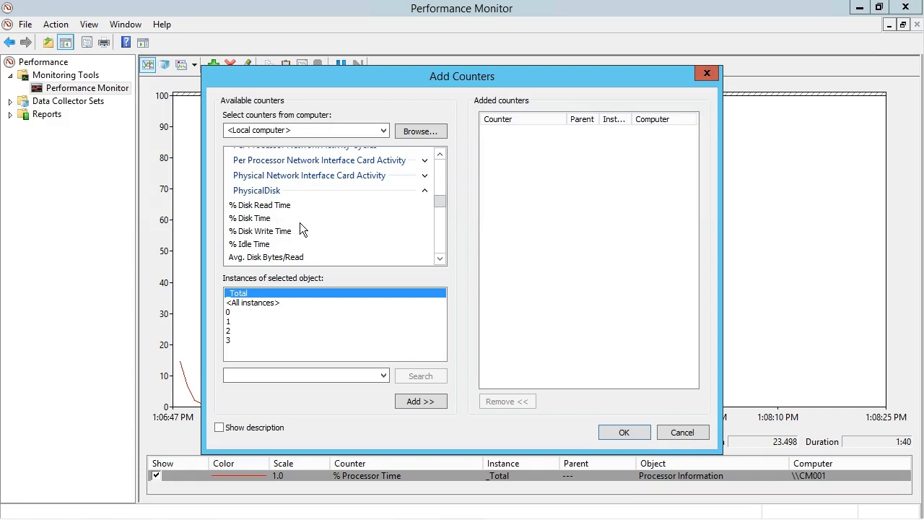
click(439, 258)
click(439, 258)
click(439, 259)
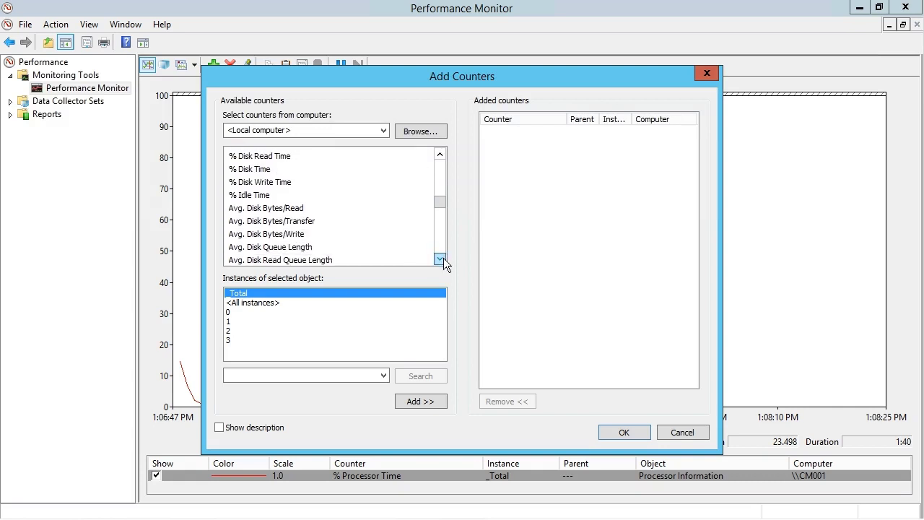
click(439, 258)
click(439, 259)
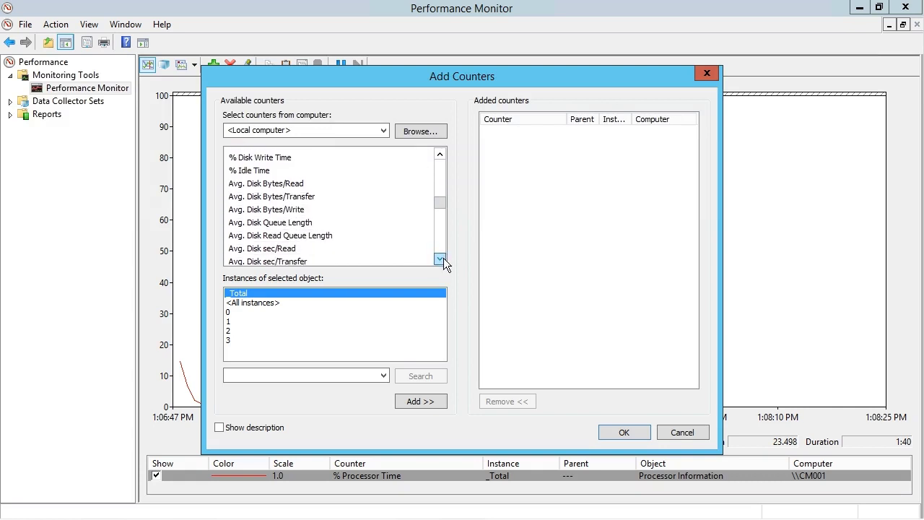
click(301, 224)
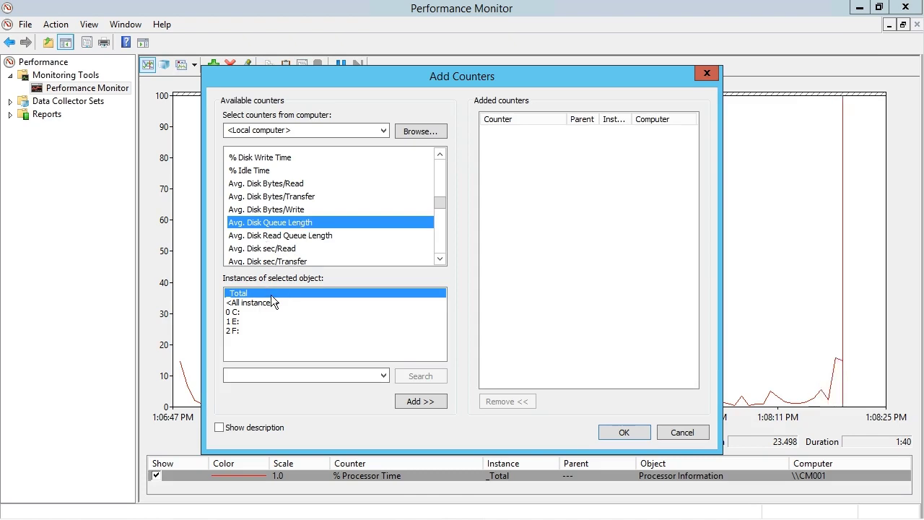
click(250, 305)
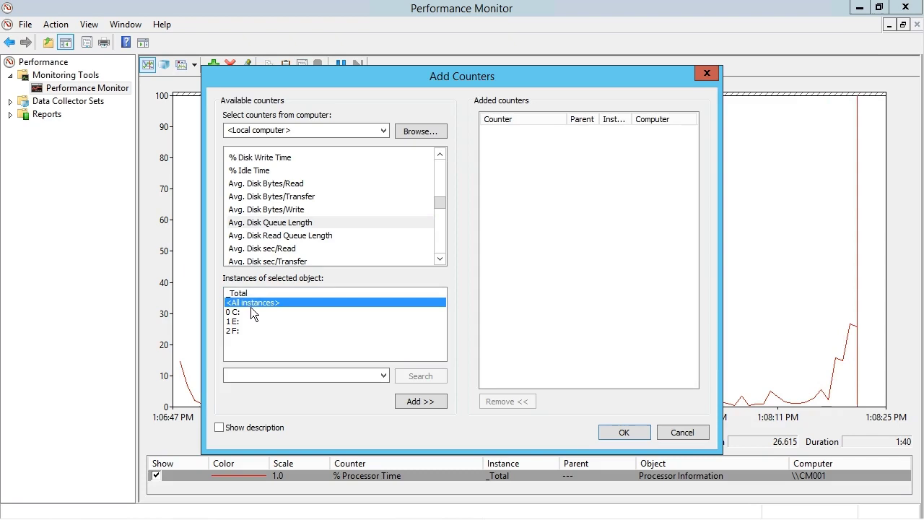
click(239, 320)
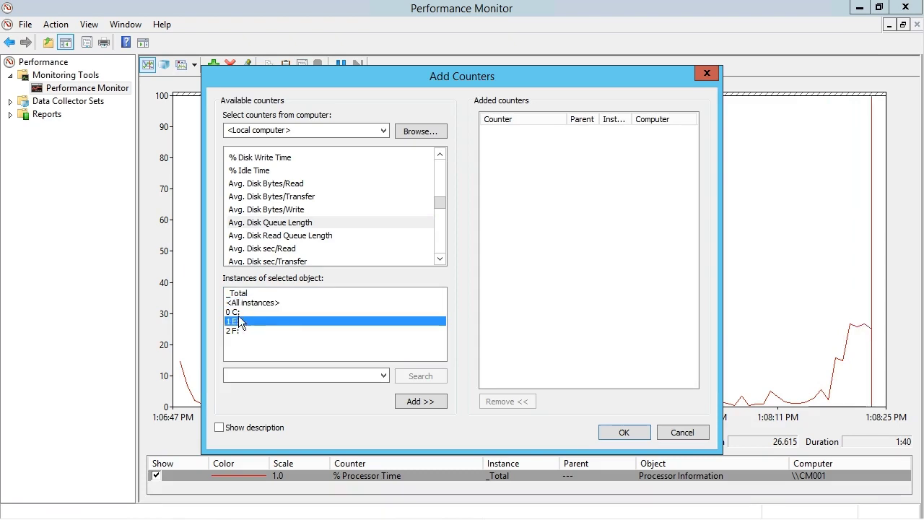
click(256, 311)
click(258, 306)
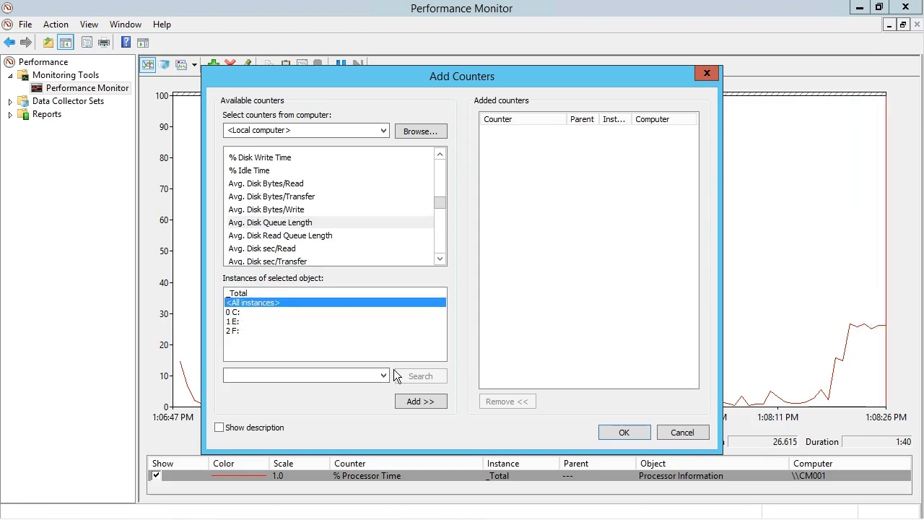
click(418, 400)
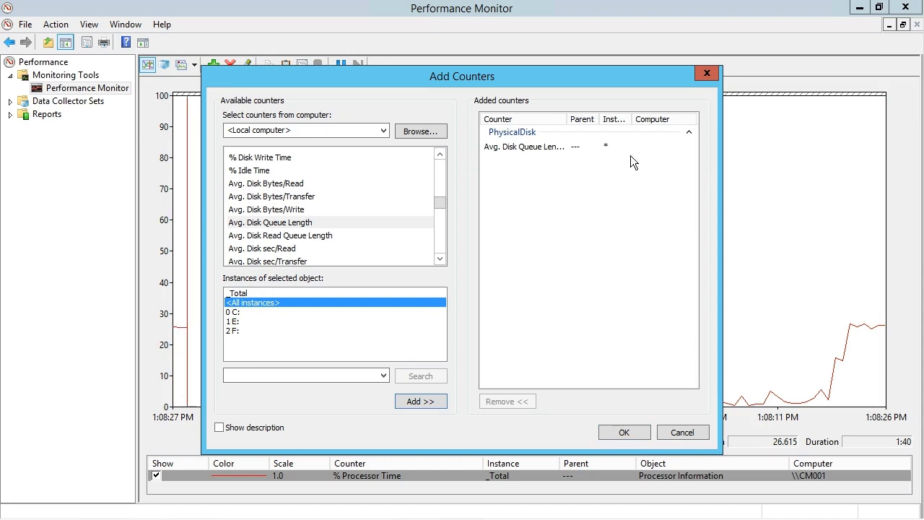
click(626, 432)
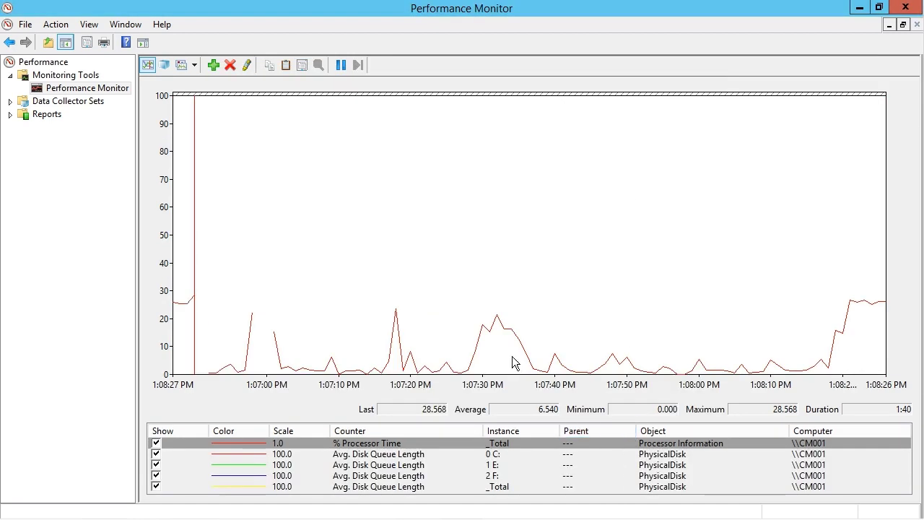
Step: Review the statistics of the C:, E:, F: and _Total disk queue lines in the legend
click(427, 461)
click(430, 465)
click(497, 488)
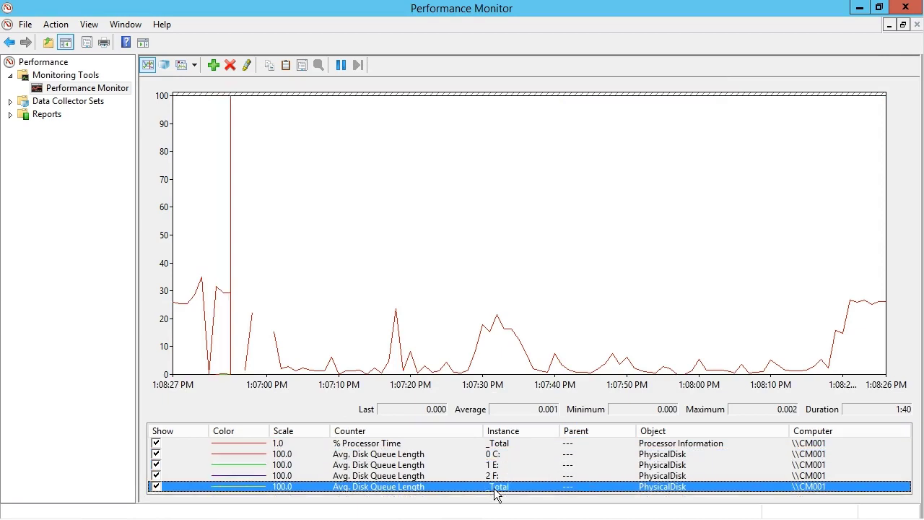
click(507, 473)
click(506, 464)
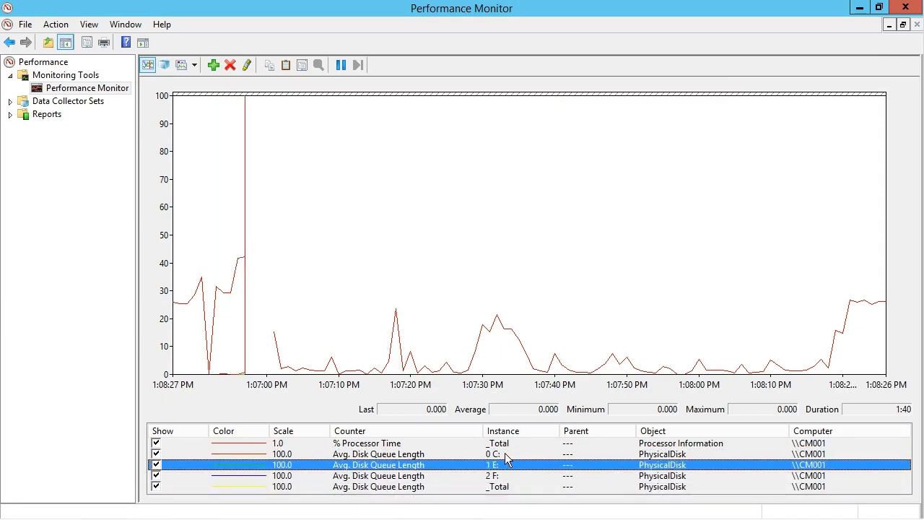
click(505, 454)
Step: Make the _Total Avg. Disk Queue Length line dark green with a thicker width
double_click(423, 487)
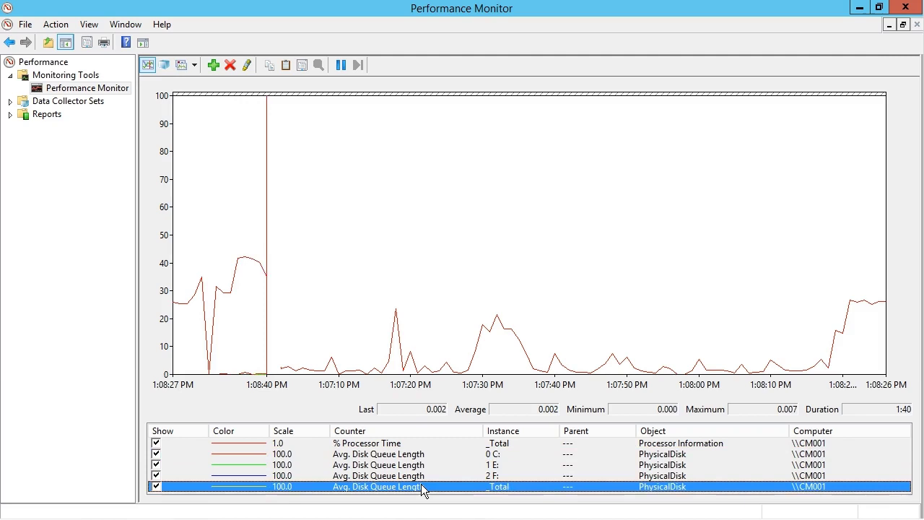
click(277, 329)
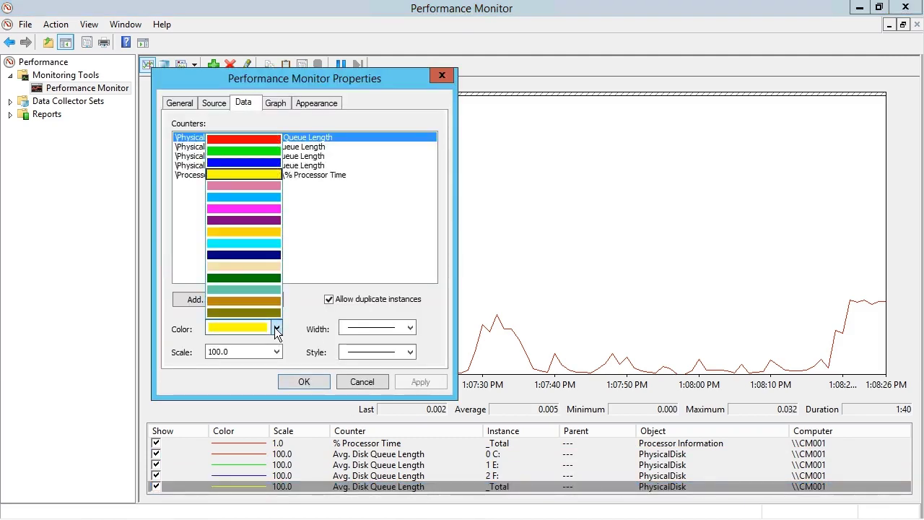
click(244, 278)
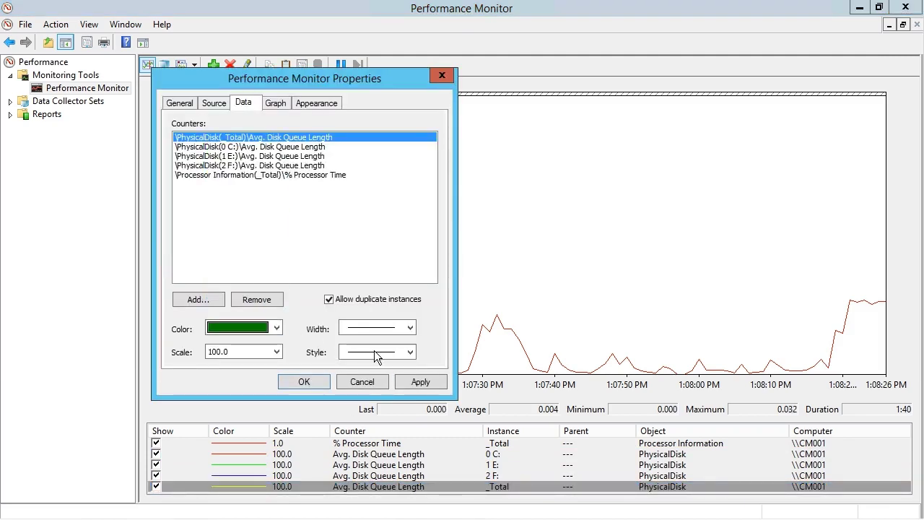
click(393, 329)
click(395, 364)
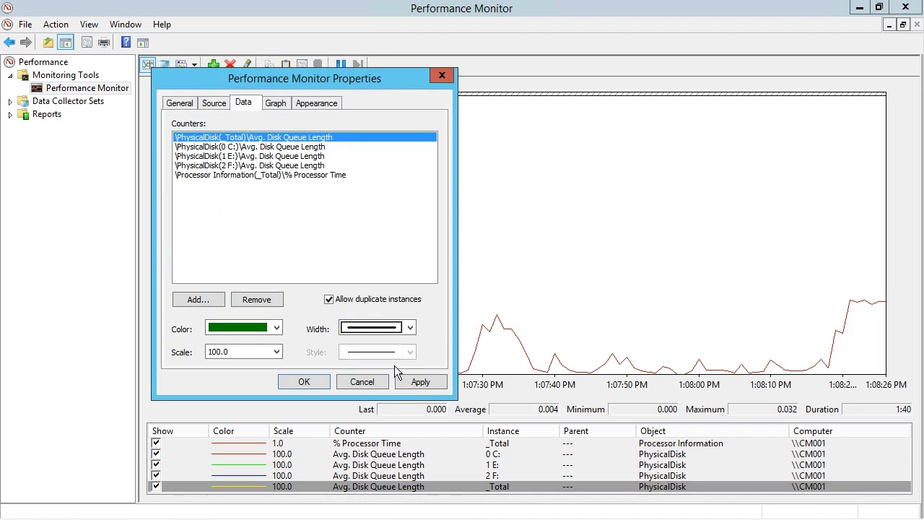
click(304, 381)
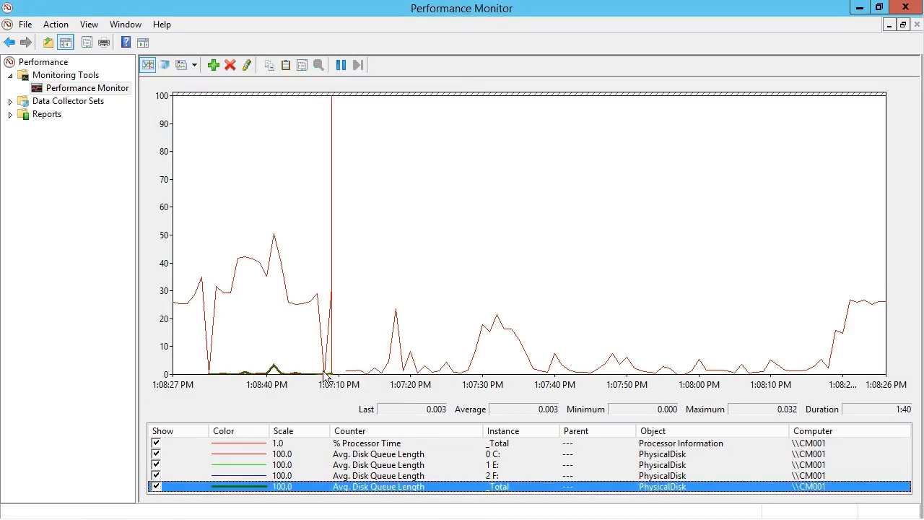
Step: Expand the Data Collector Sets node in the navigation tree
mouse_move(339, 377)
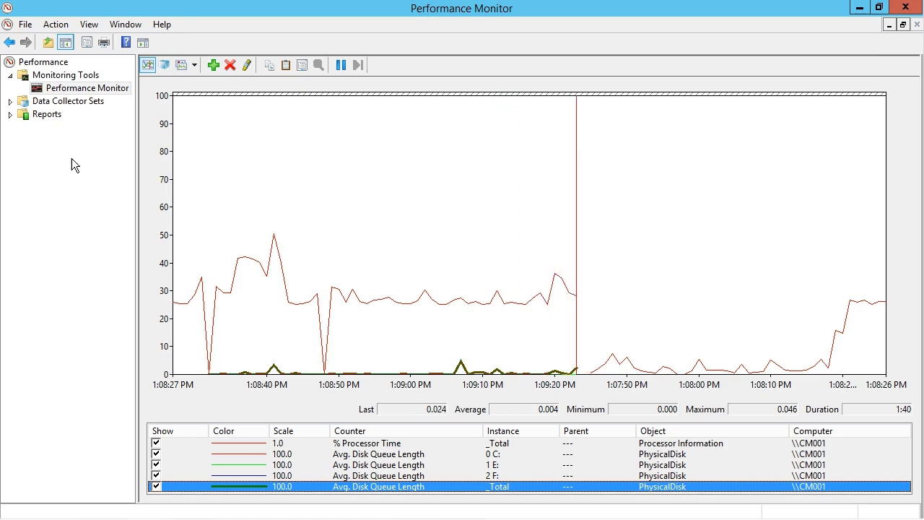
click(11, 102)
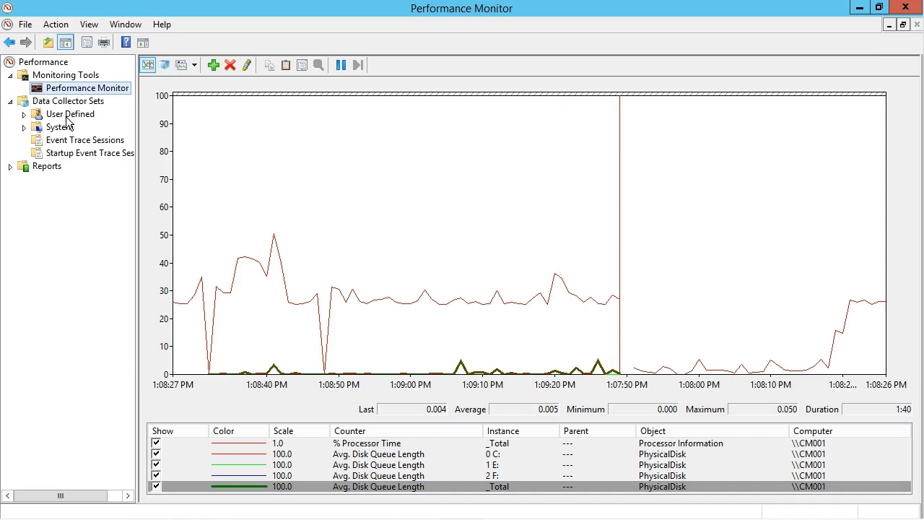
Step: Start a new data collector set from the User Defined node's context menu
click(67, 116)
click(24, 114)
right_click(61, 113)
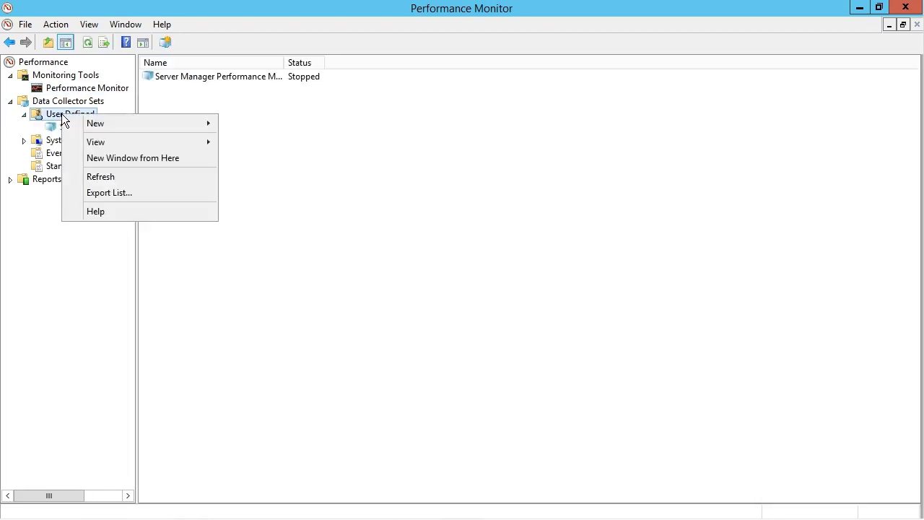
mouse_move(81, 126)
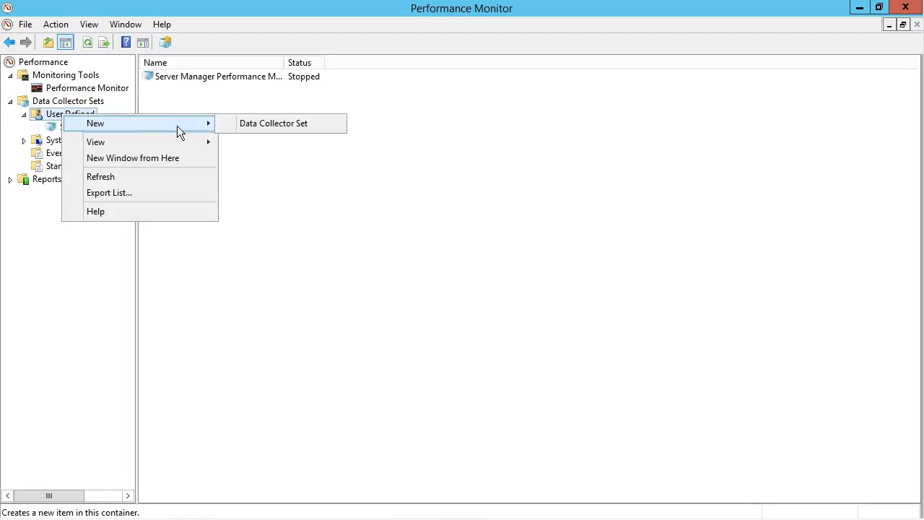
click(238, 124)
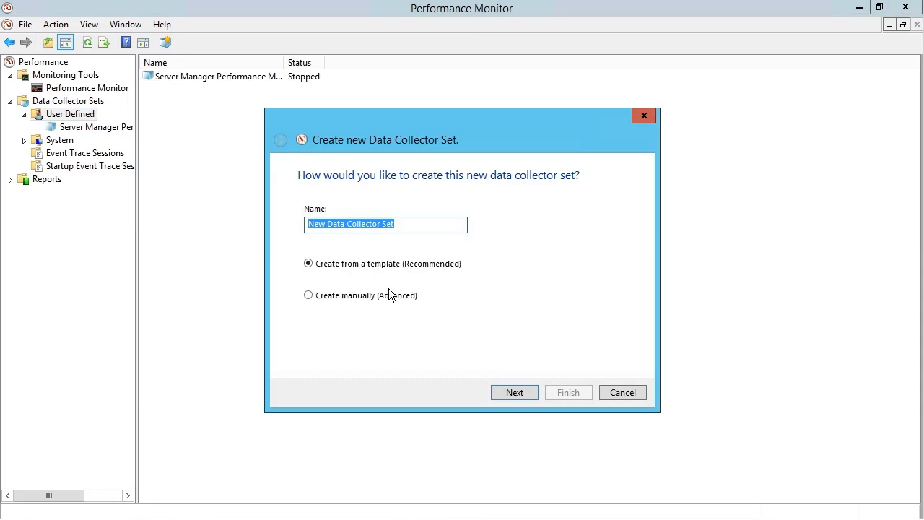
Step: Name the set 'Est Baseline' and choose to create it manually (Advanced)
text(Est Bal)
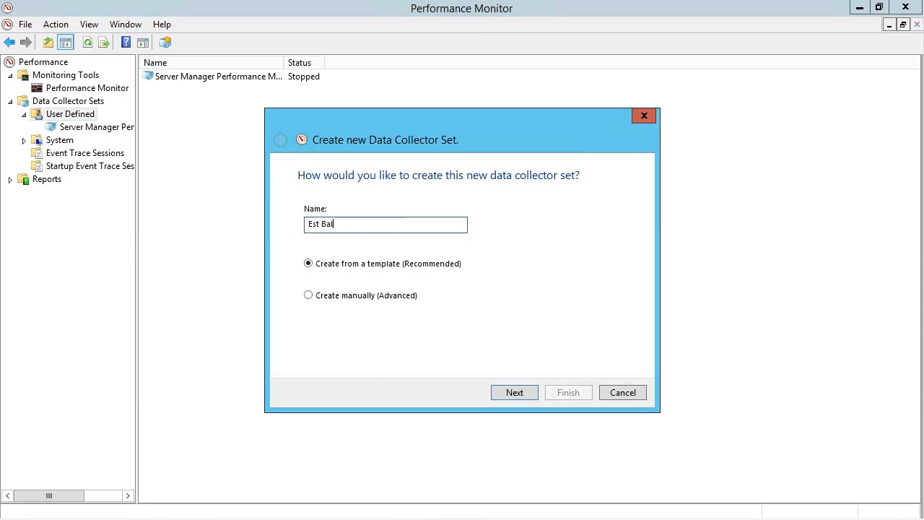
key(BackSpace)
key(BackSpace)
text(eline)
click(397, 299)
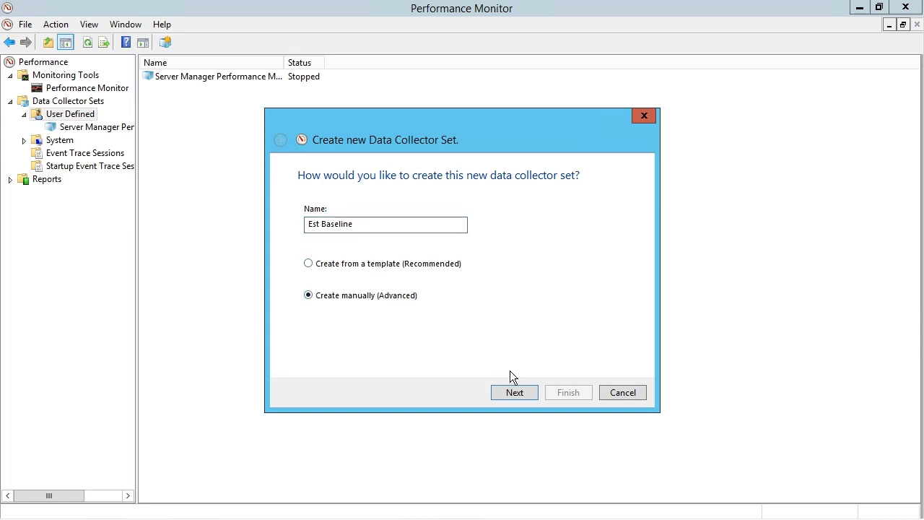
click(515, 393)
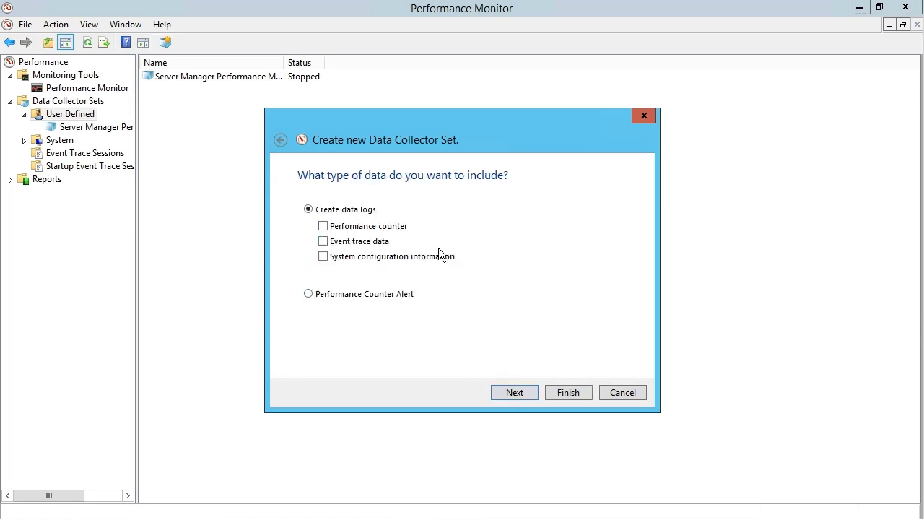
Step: Include performance counters and add PhysicalDisk Avg. Disk Queue Length for all instances to the set
click(323, 226)
click(518, 395)
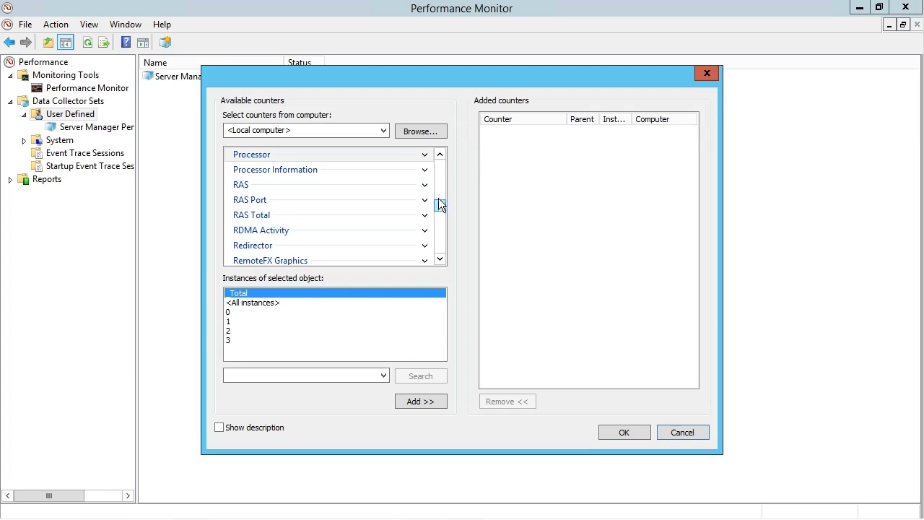
drag(439, 201, 438, 201)
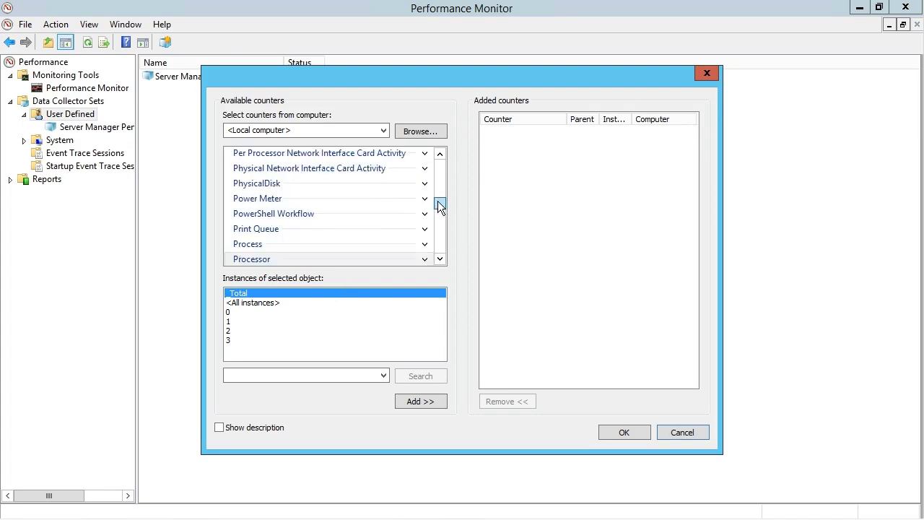
click(425, 183)
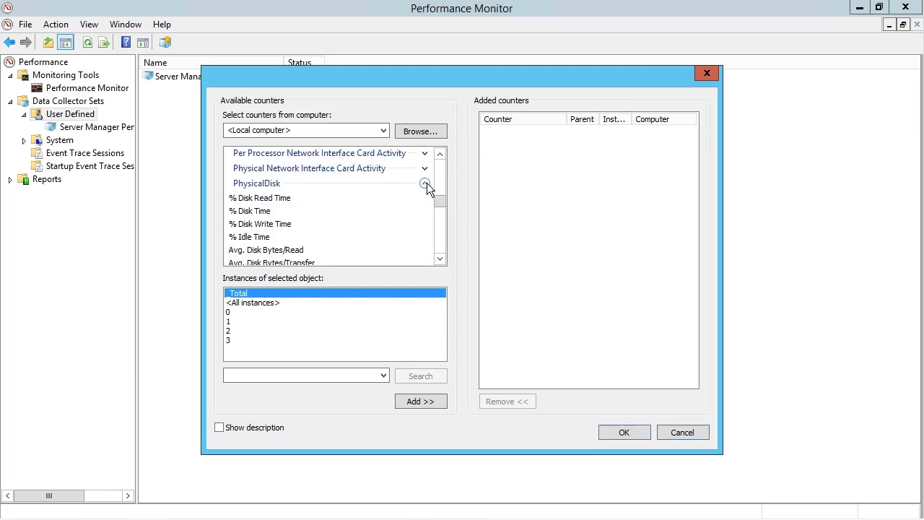
click(440, 258)
click(439, 258)
click(271, 216)
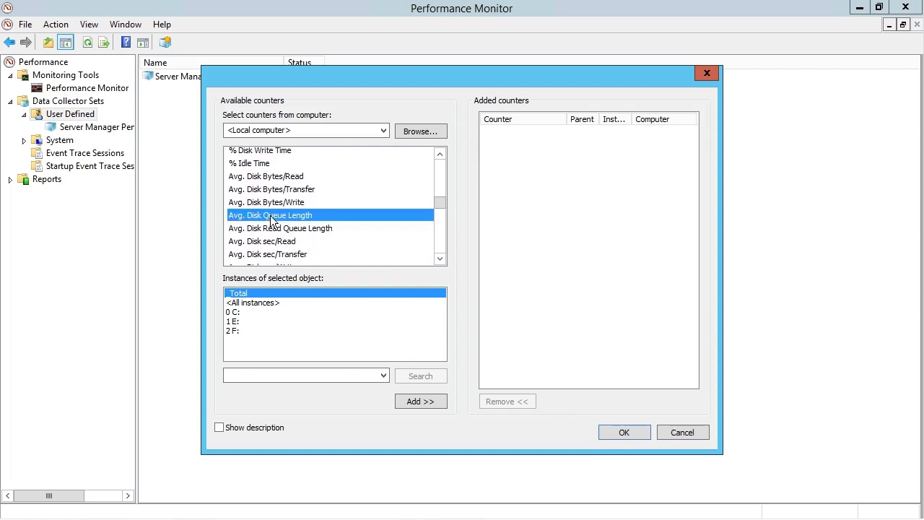
click(265, 304)
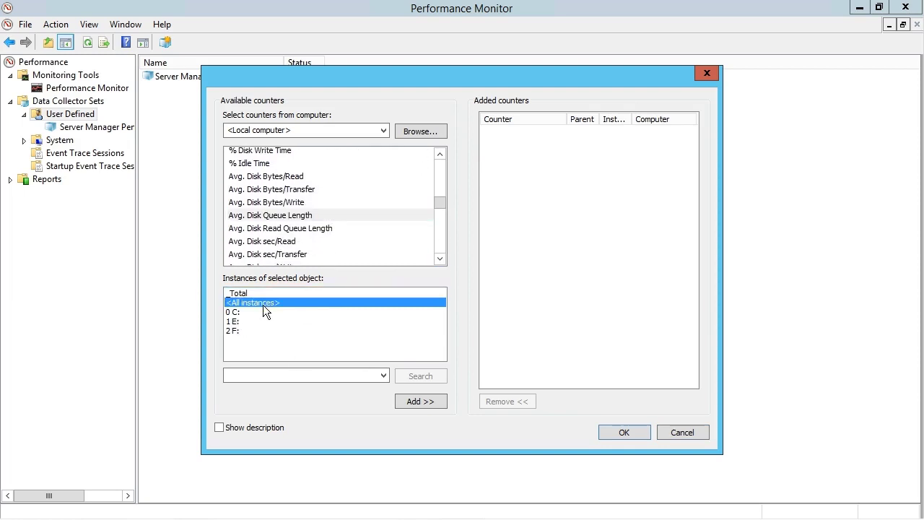
click(414, 401)
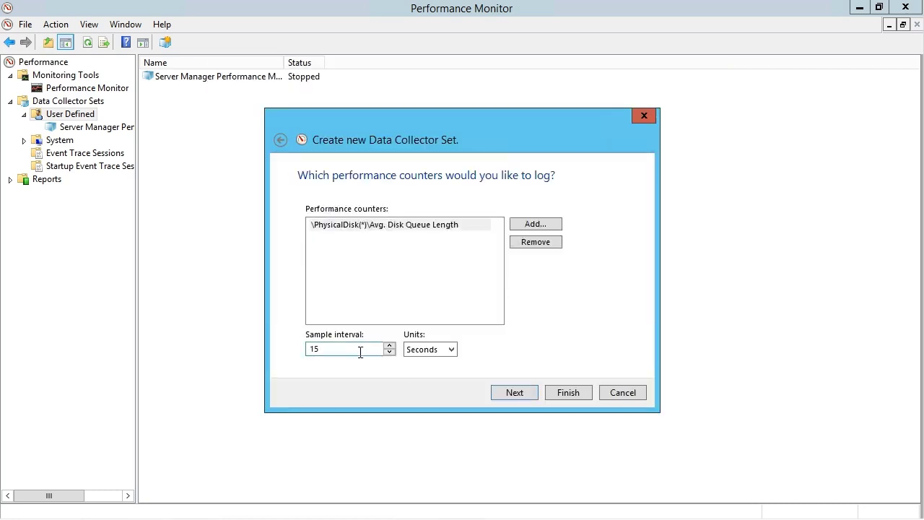
Step: Switch the sample interval unit to Minutes, keep the default save location, and finish with properties opening
click(433, 348)
click(436, 370)
click(511, 392)
click(514, 393)
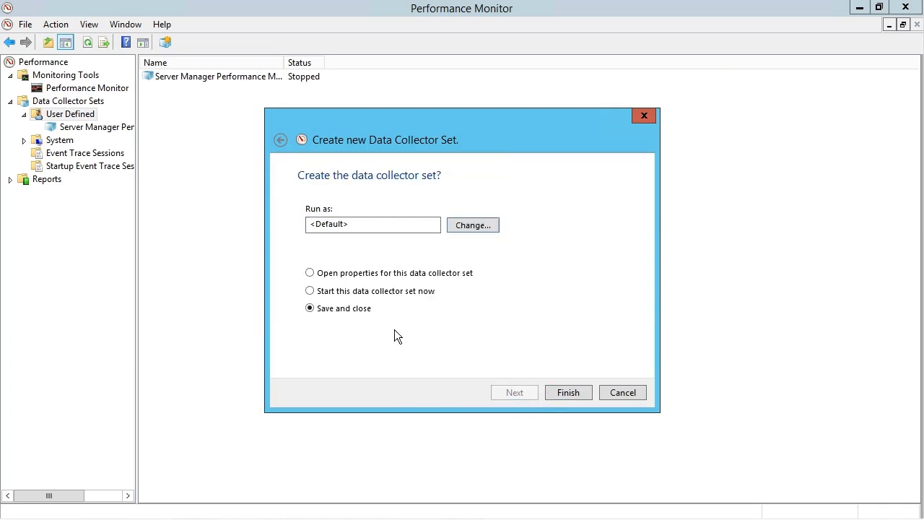
click(436, 275)
click(565, 392)
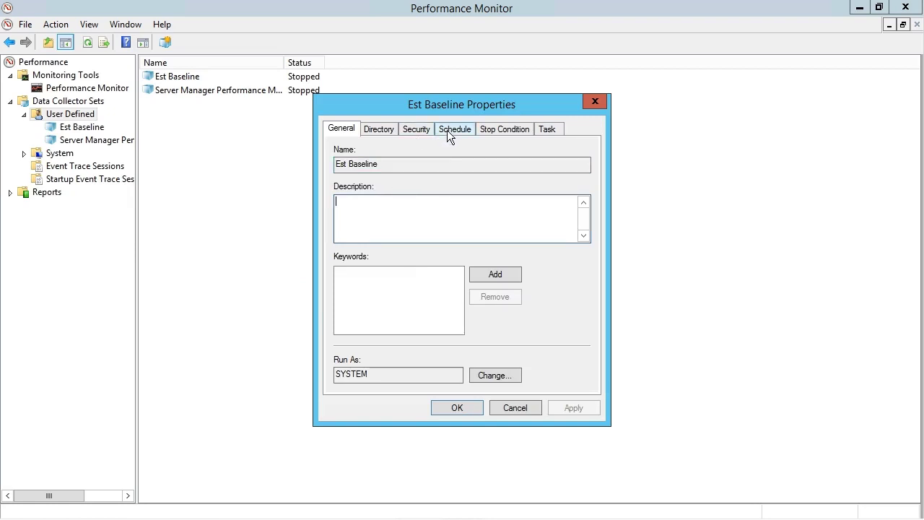
Step: Add a schedule beginning 9/19/2016 and expiring 9/23/2016, then close the Est Baseline properties
click(448, 131)
click(360, 351)
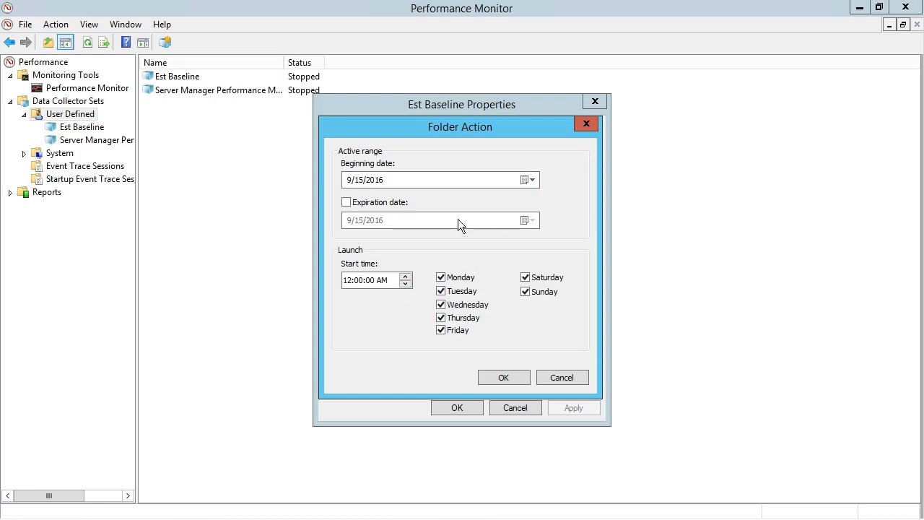
click(530, 180)
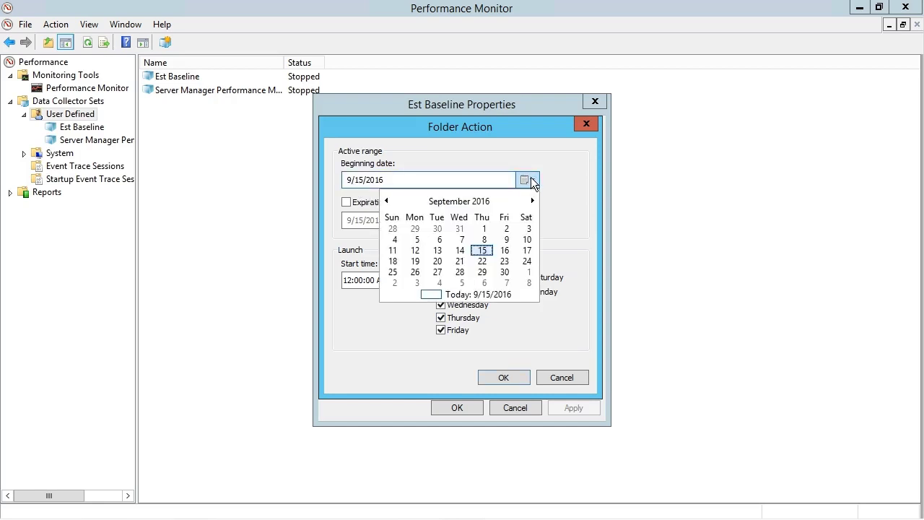
click(415, 261)
click(361, 206)
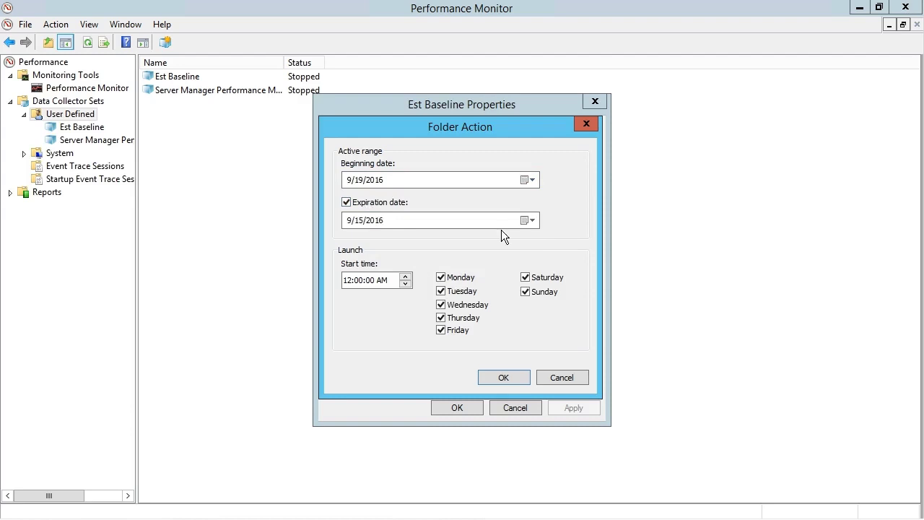
click(531, 221)
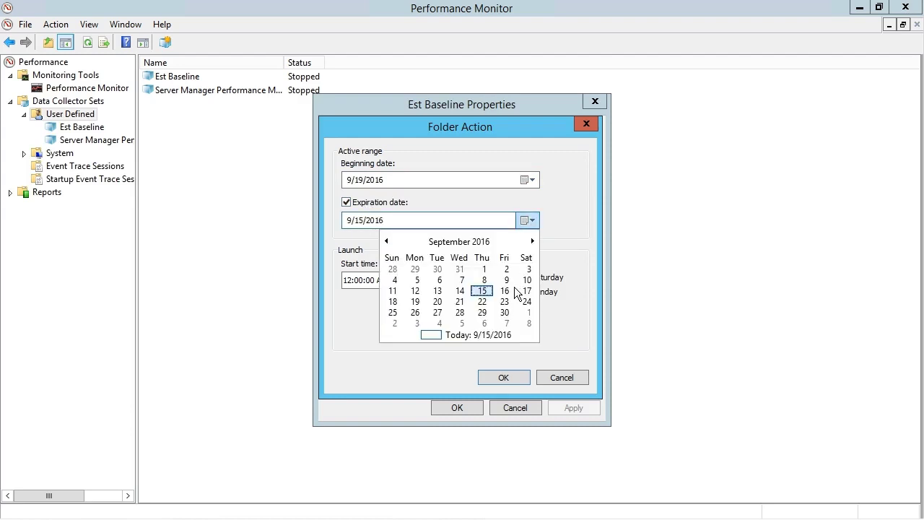
click(482, 301)
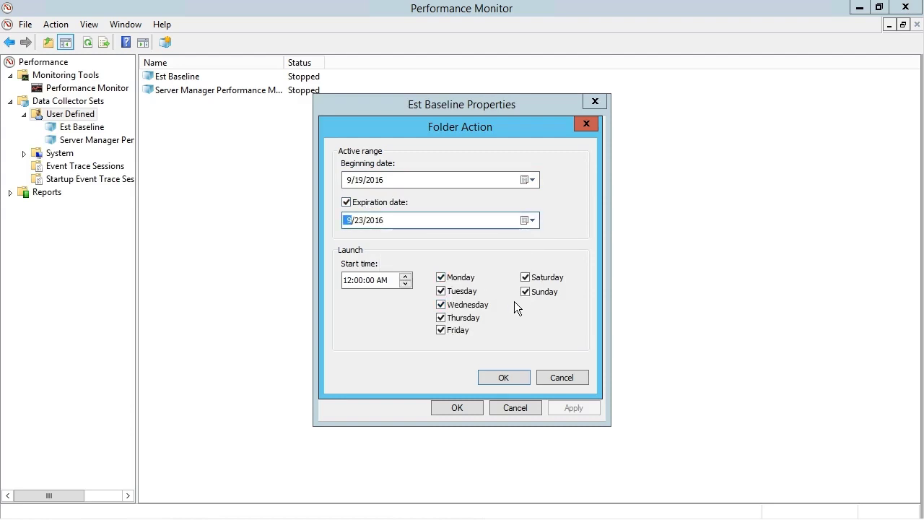
click(503, 377)
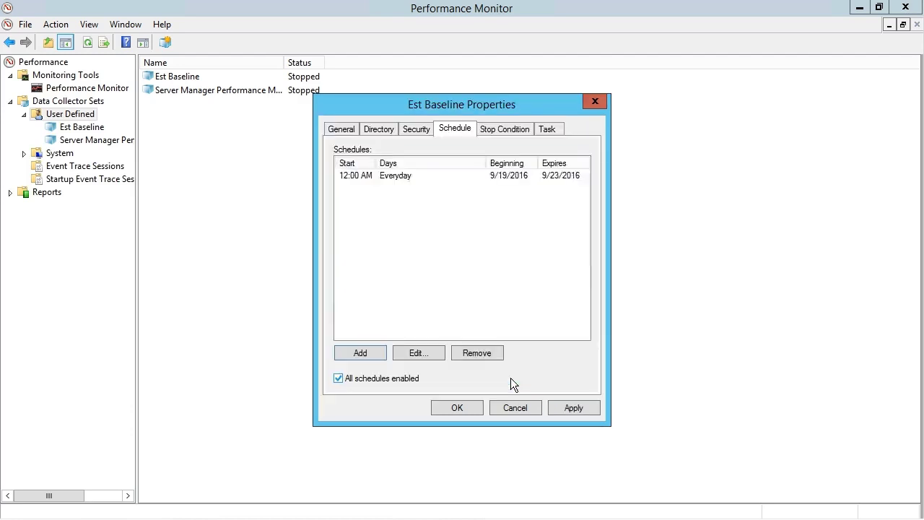
click(463, 407)
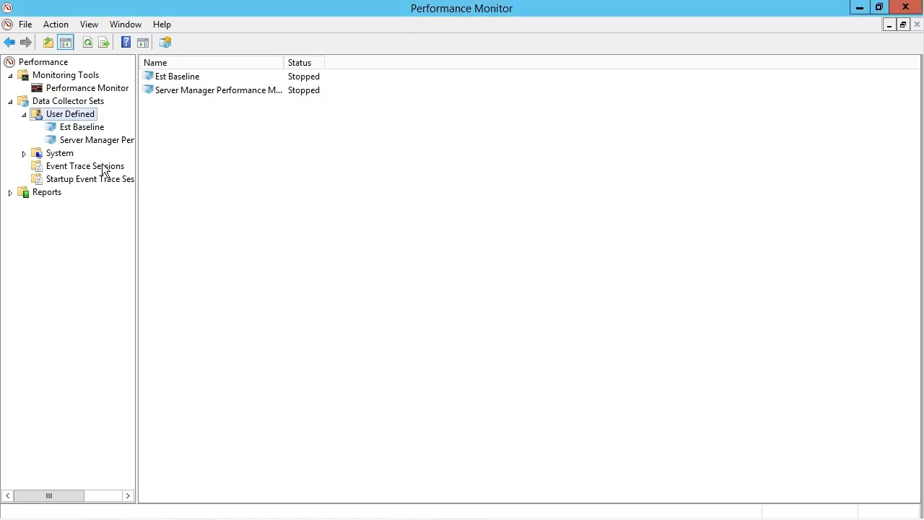
Step: View Reports > User Defined > Est Baseline, then close Performance Monitor
click(11, 196)
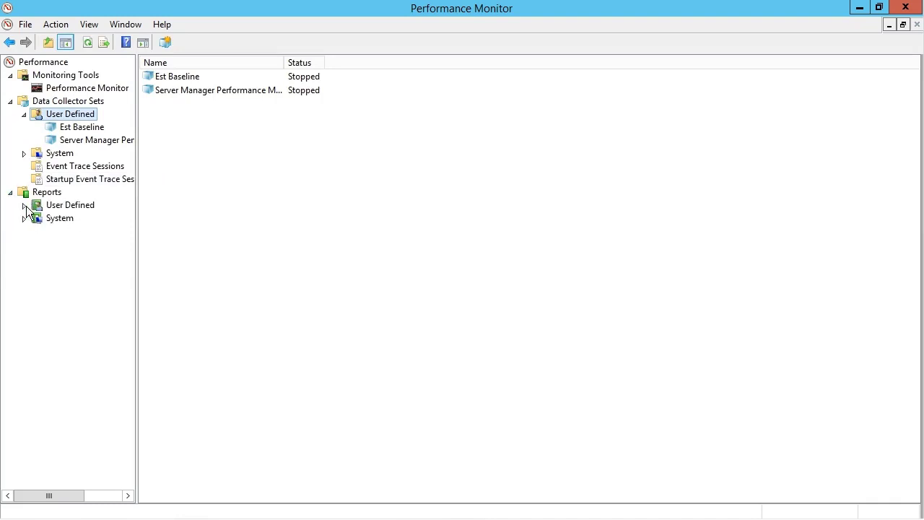
click(24, 205)
click(69, 208)
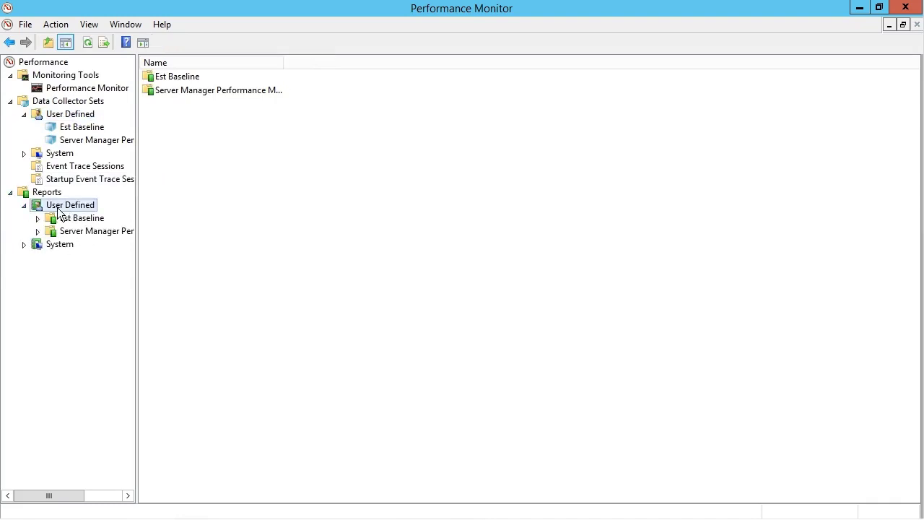
click(67, 220)
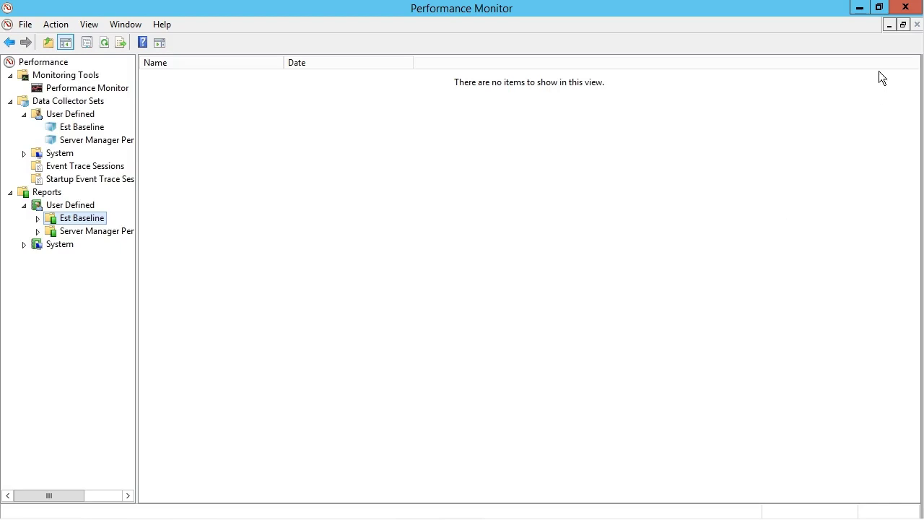
click(906, 7)
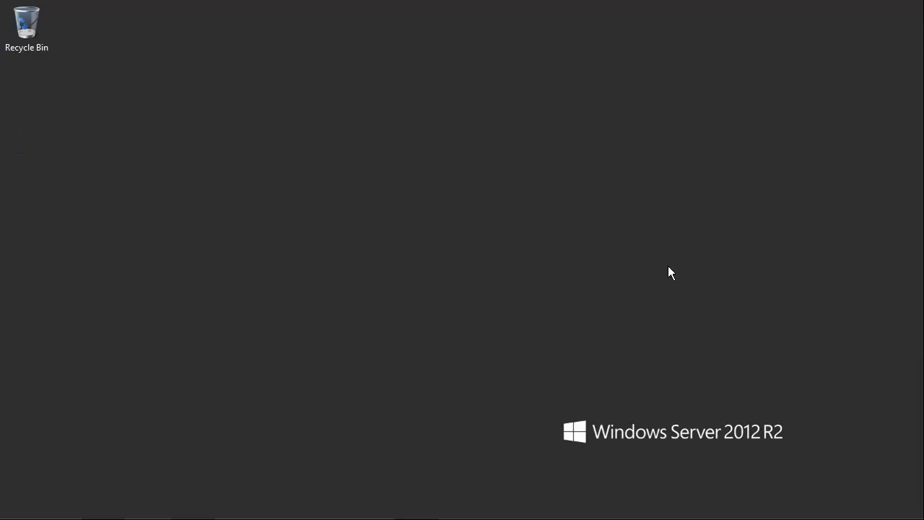
Step: Search the Start screen for 'task' and launch Task Manager
key(super)
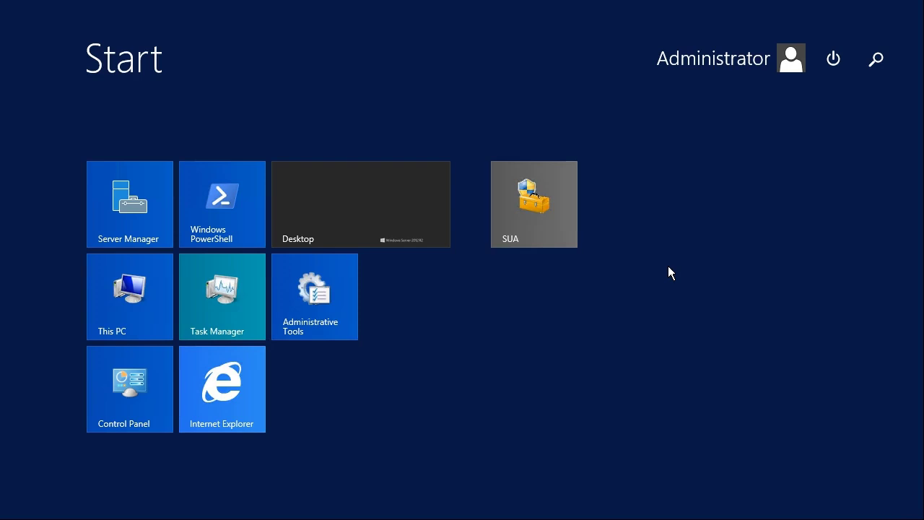
text(task Manager)
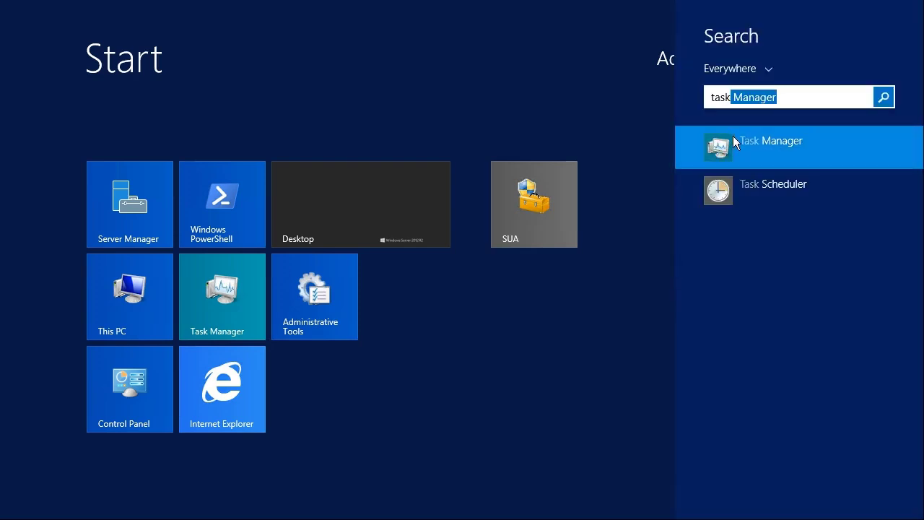
click(763, 148)
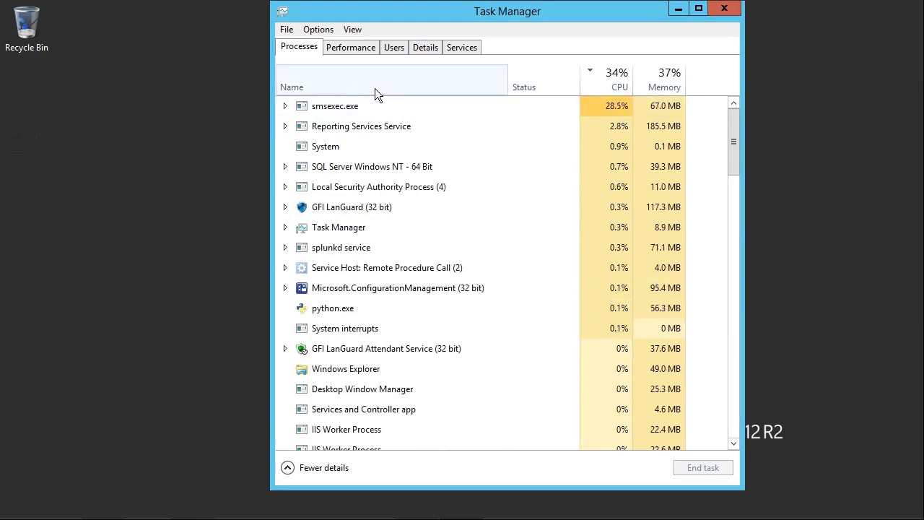
Step: Sort Task Manager's process list by memory, highest first, putting Reporting Services Service at 185.5 MB on top
click(373, 88)
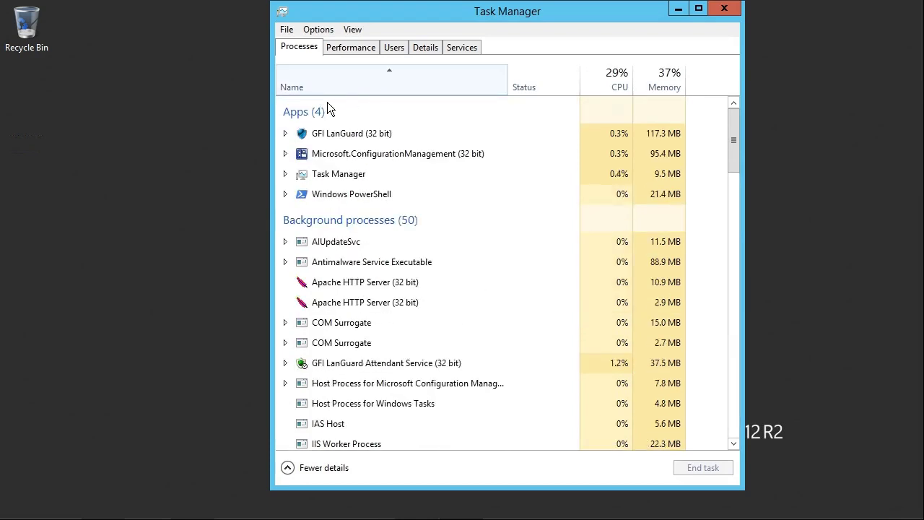
click(354, 32)
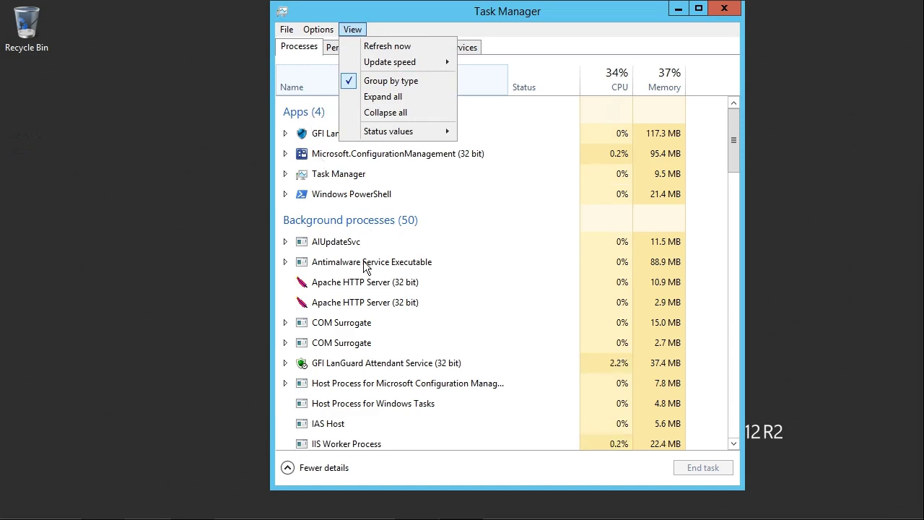
click(620, 86)
click(620, 86)
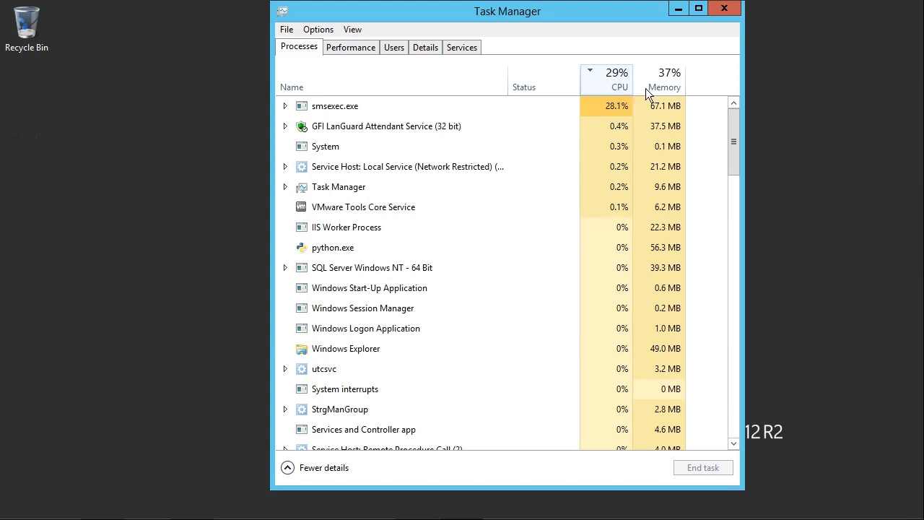
click(666, 86)
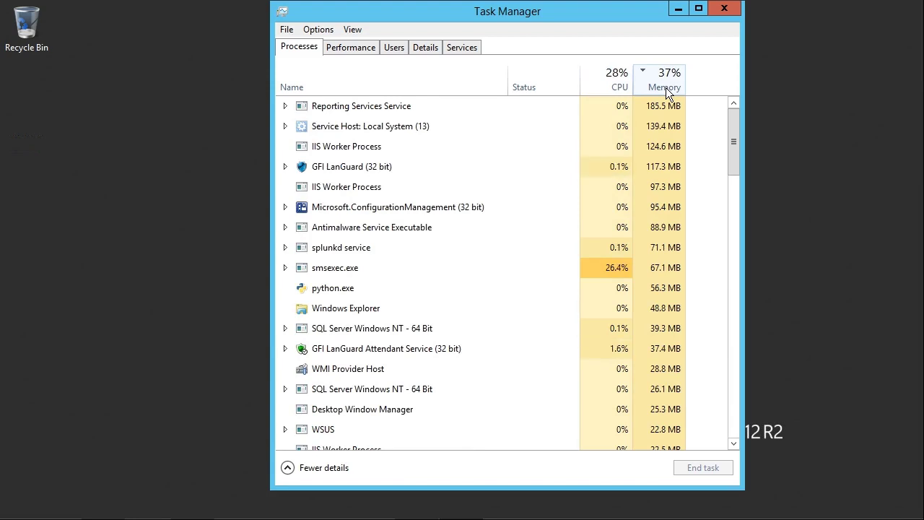
Step: View the Performance tab graphs for memory and the Public and Private Ethernet adapters
click(368, 46)
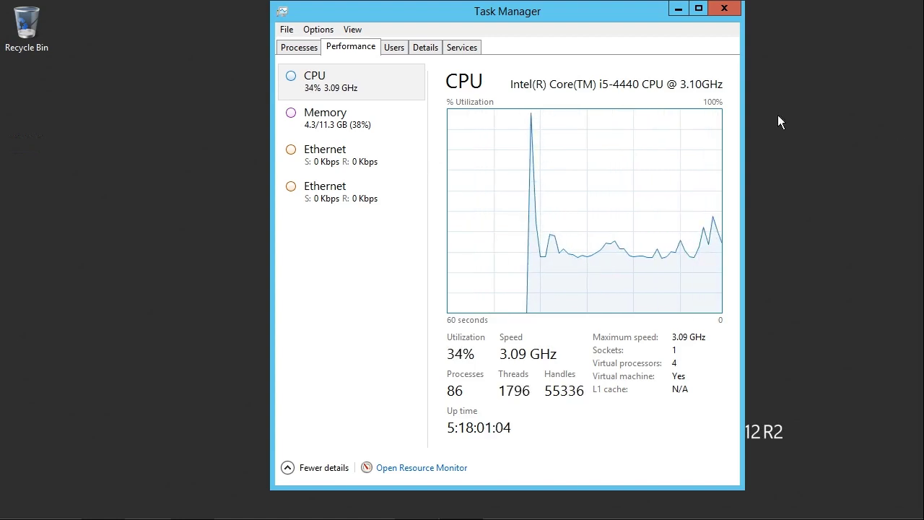
click(318, 125)
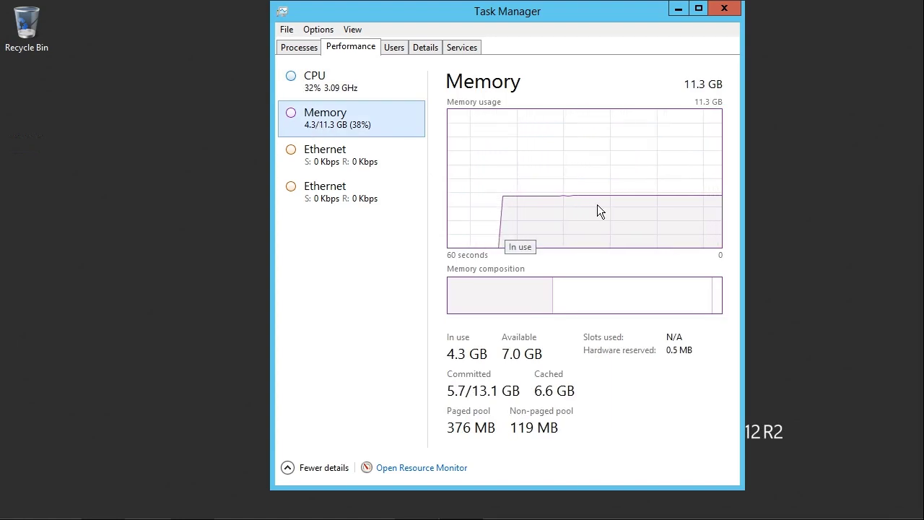
click(344, 159)
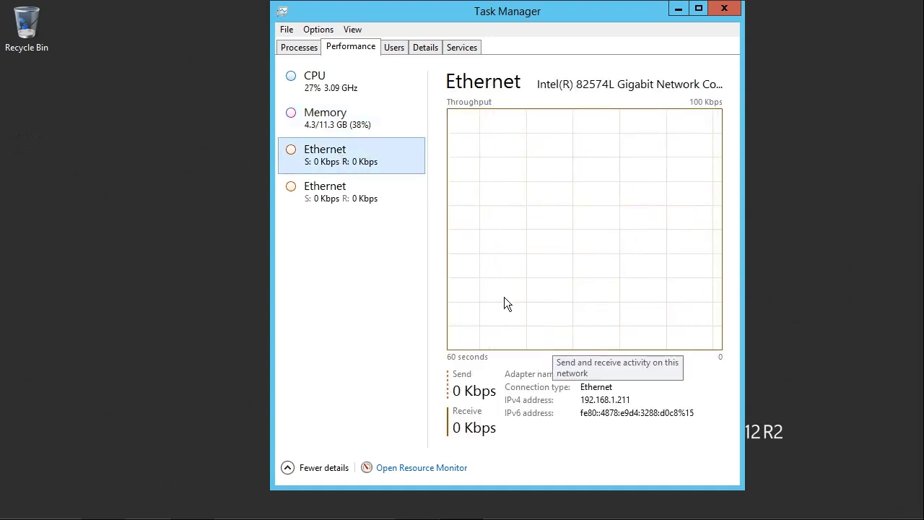
click(355, 200)
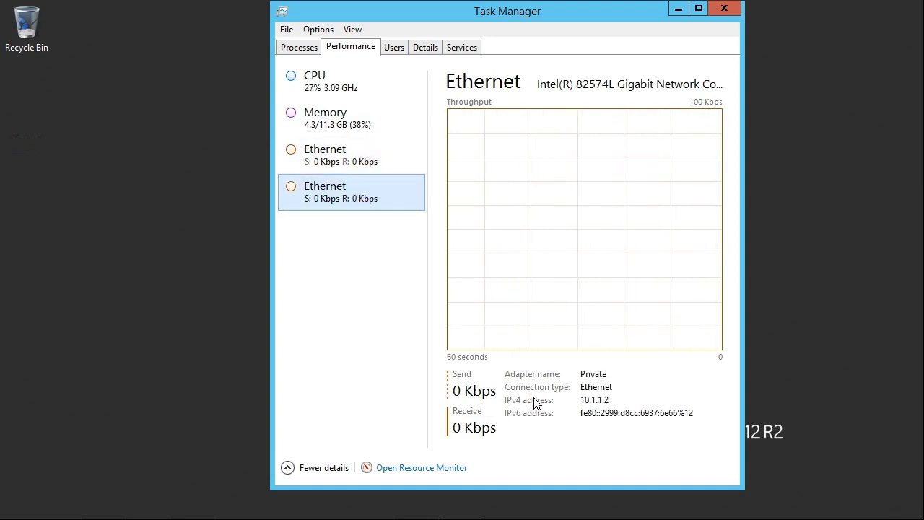
click(355, 166)
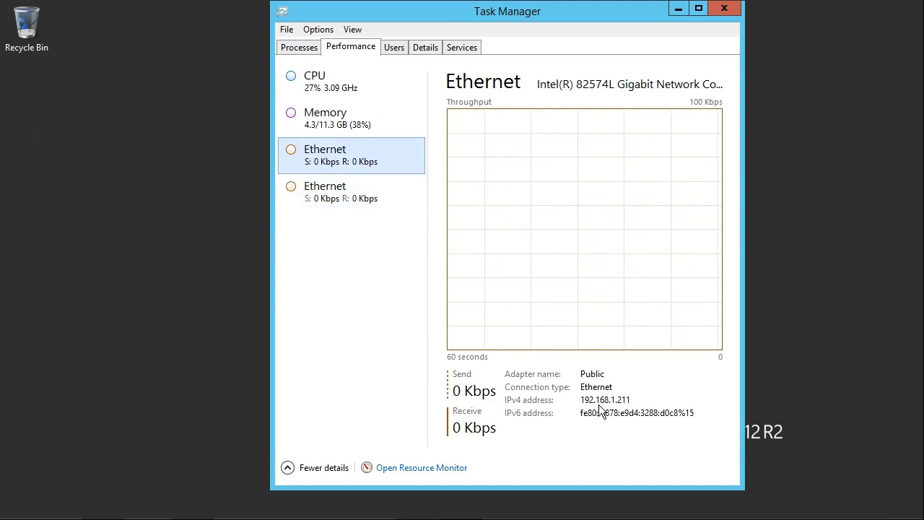
click(367, 196)
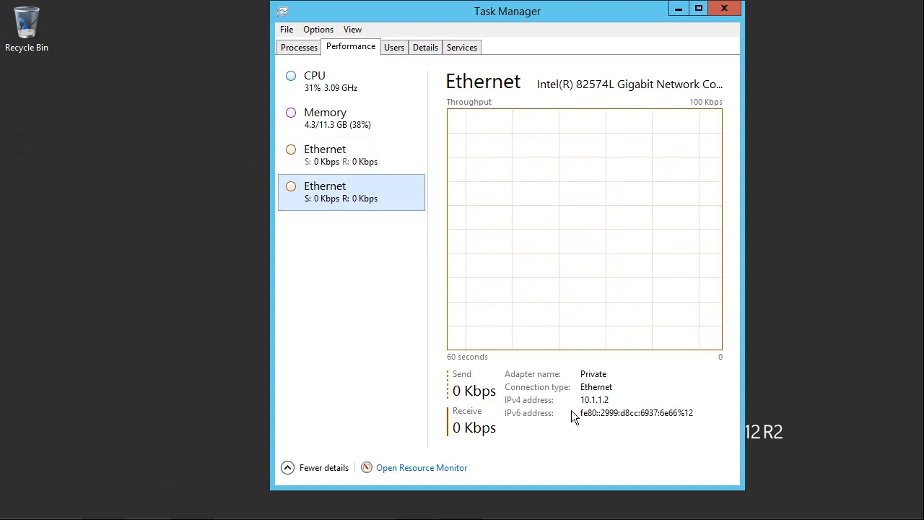
Step: Close Task Manager, then search 'reli' on the Start screen and open Reliability Monitor
click(723, 13)
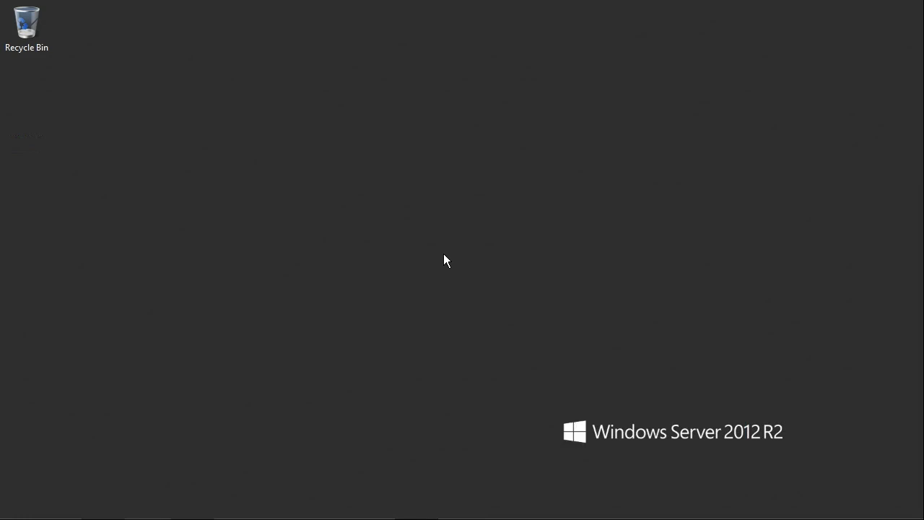
key(super)
text(reli)
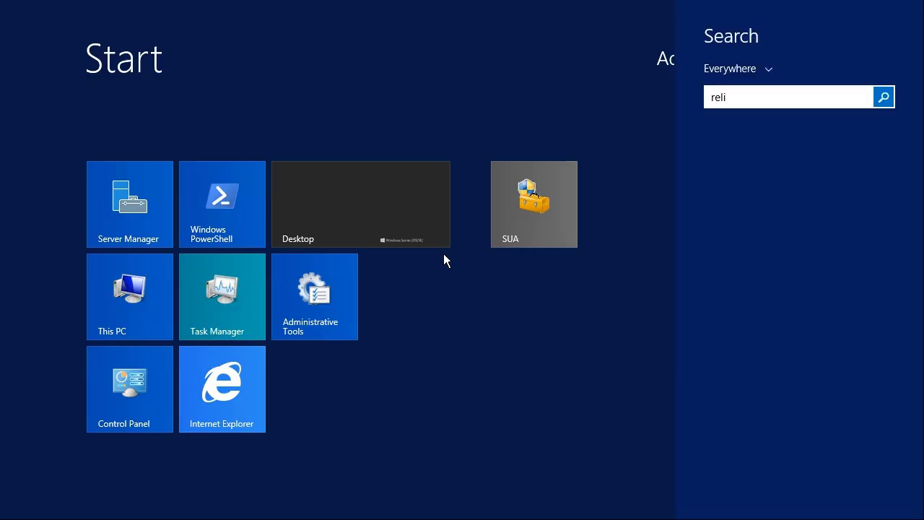
click(778, 144)
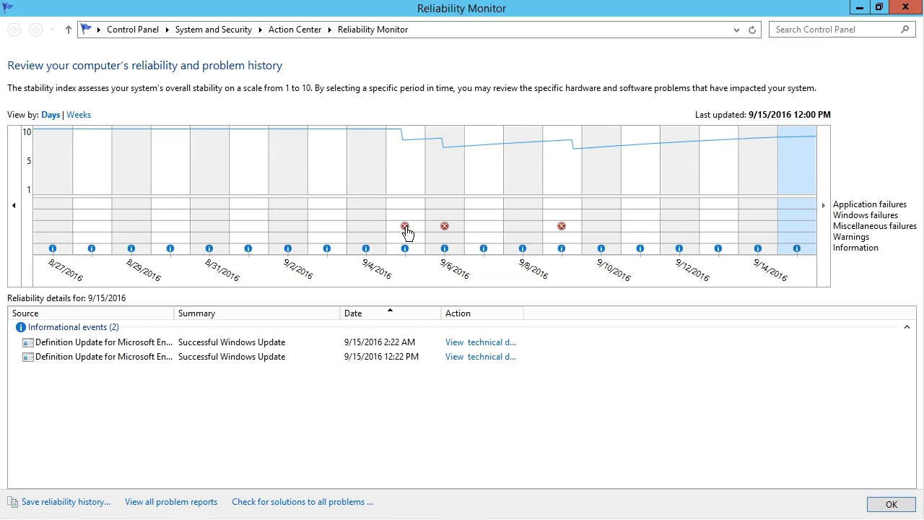
Step: Widen the Summary column and show 9/6/2016 details, including the critical improper shutdown at 10:31 AM
click(406, 227)
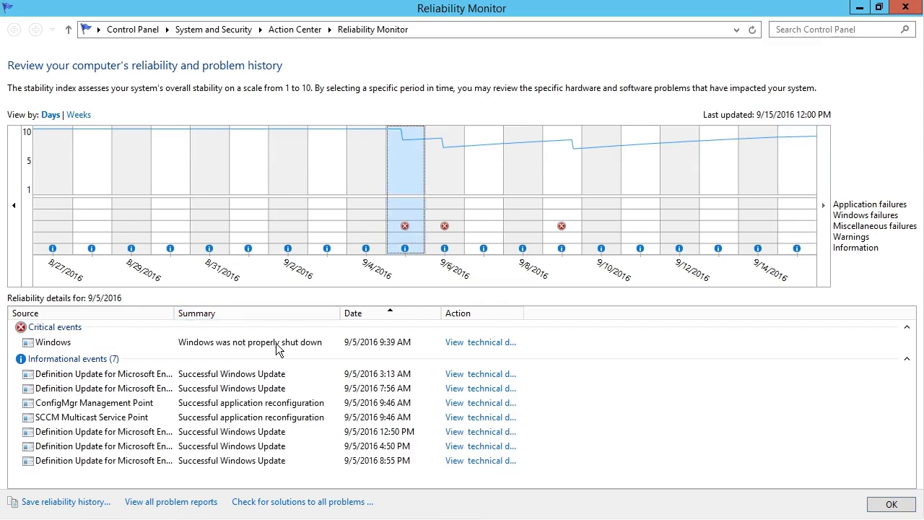
drag(345, 313, 370, 314)
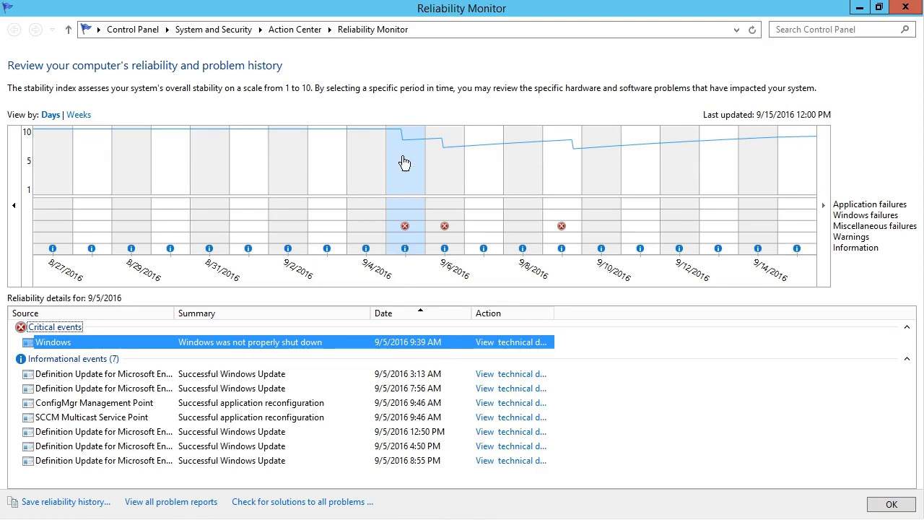
click(445, 227)
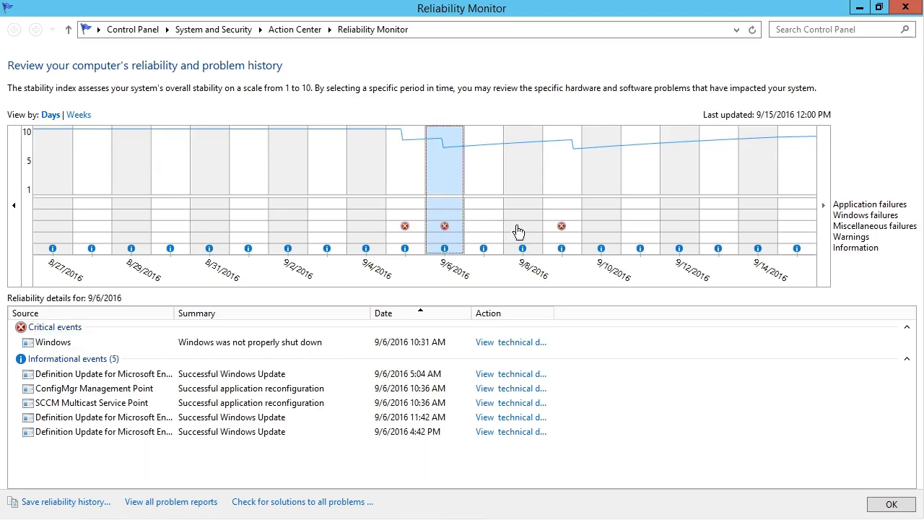